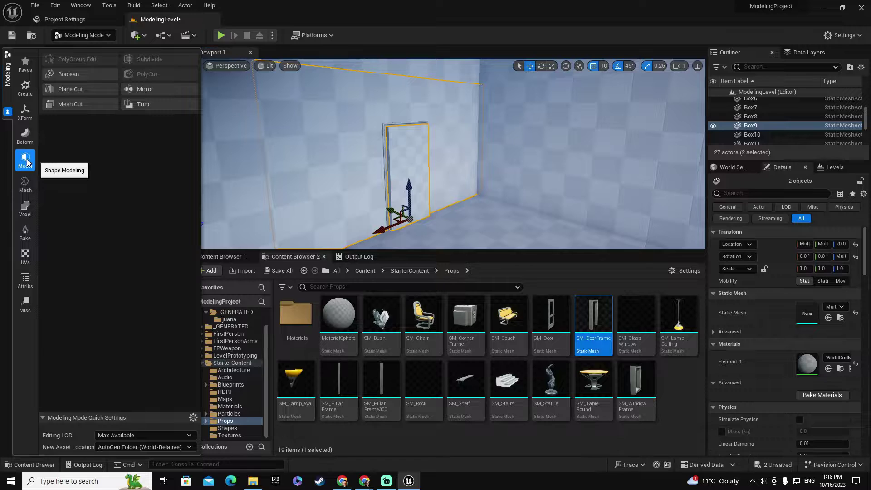
{"action": "left_click", "coordinate": [102, 74]}
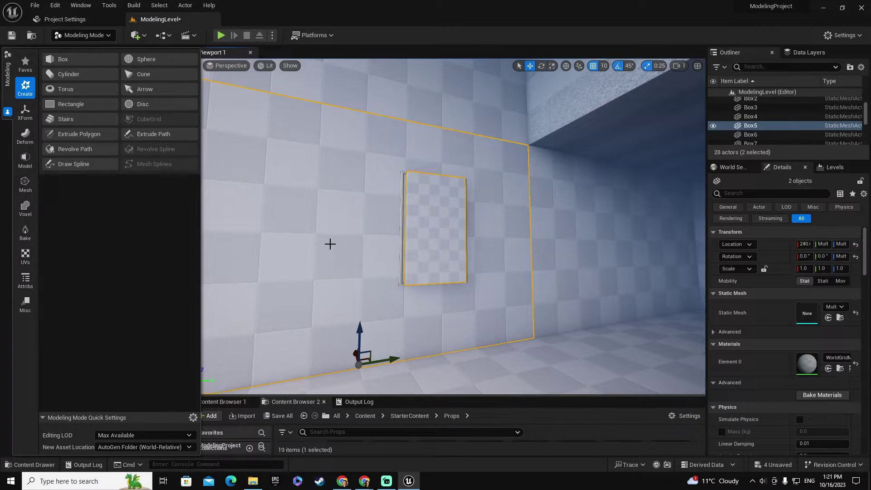
{"action": "left_click", "coordinate": [25, 159]}
{"action": "left_click", "coordinate": [66, 75]}
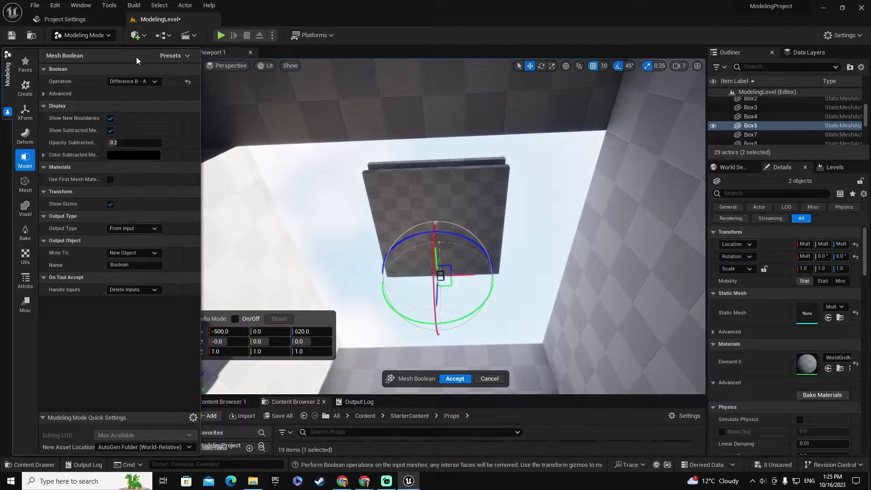
{"action": "left_click", "coordinate": [152, 84]}
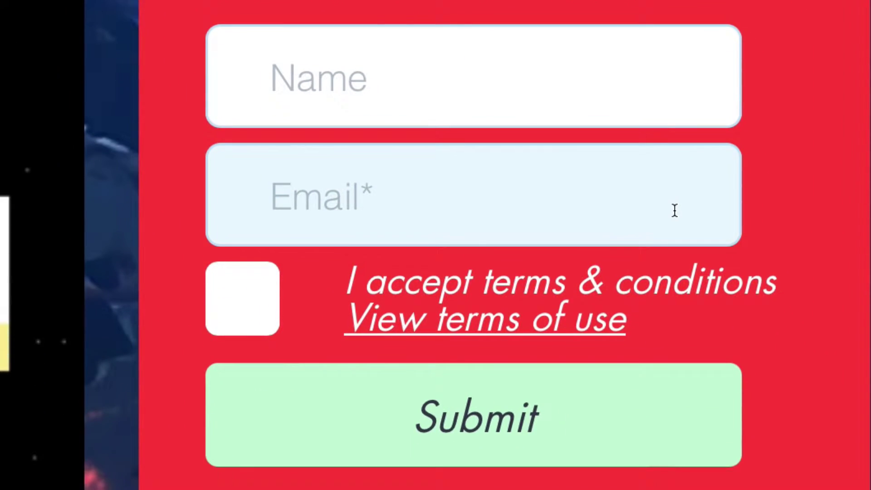
{"action": "scroll", "coordinate": [377, 176], "scroll_direction": "down", "scroll_amount": 10}
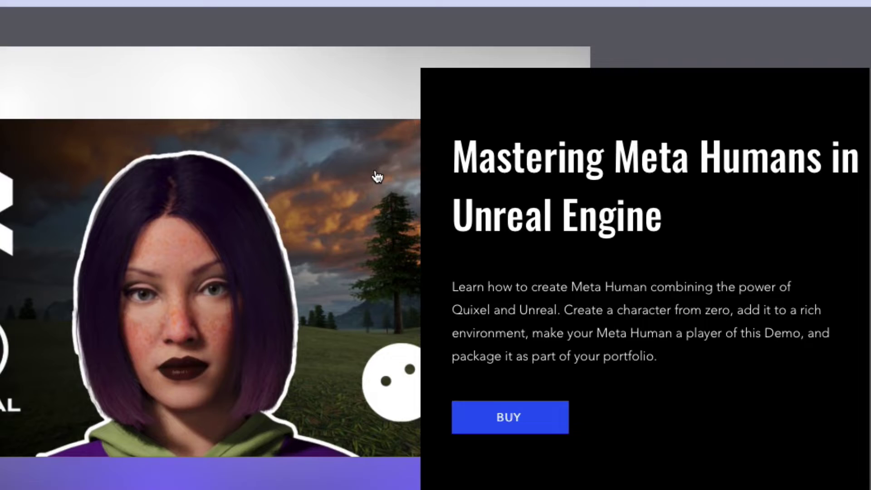
{"action": "scroll", "coordinate": [213, 320], "scroll_direction": "down", "scroll_amount": 5}
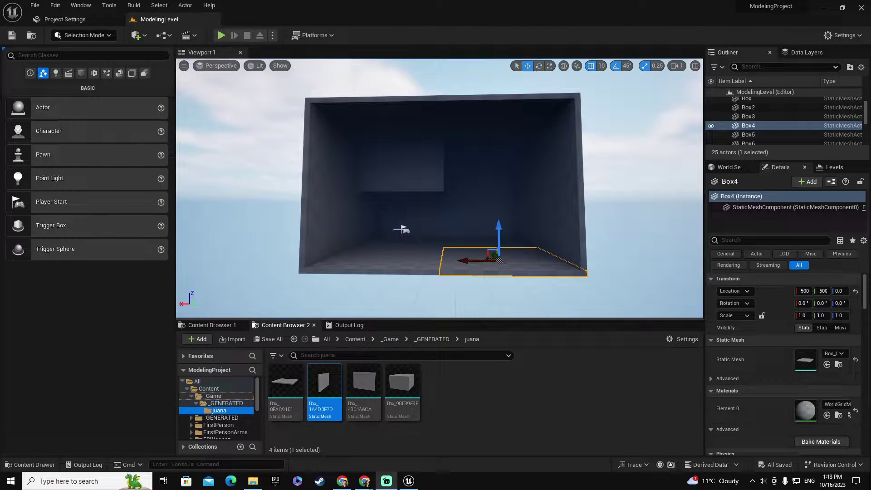
Open the StarterContent Props folder and enlarge the asset browsing area to show all its props
{"action": "mouse_move", "coordinate": [507, 214]}
{"action": "right_mouse_down"}
{"action": "mouse_move", "coordinate": [507, 234]}
{"action": "mouse_move", "coordinate": [512, 212]}
{"action": "mouse_move", "coordinate": [515, 220]}
{"action": "right_mouse_up"}
{"action": "key", "text": "w"}
{"action": "mouse_move", "coordinate": [441, 235]}
{"action": "right_mouse_down"}
{"action": "mouse_move", "coordinate": [449, 240]}
{"action": "mouse_move", "coordinate": [441, 235]}
{"action": "right_mouse_up"}
{"action": "key", "text": "w"}
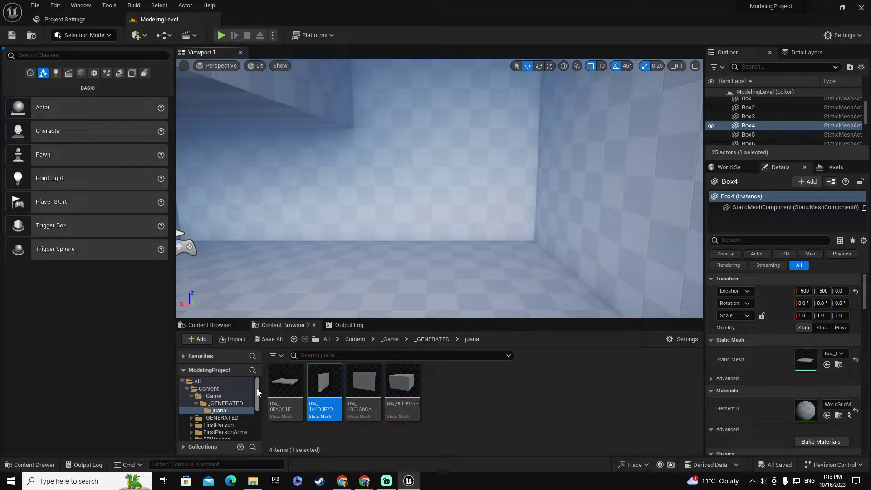
{"action": "left_click_drag", "start_coordinate": [257, 388], "coordinate": [257, 425]}
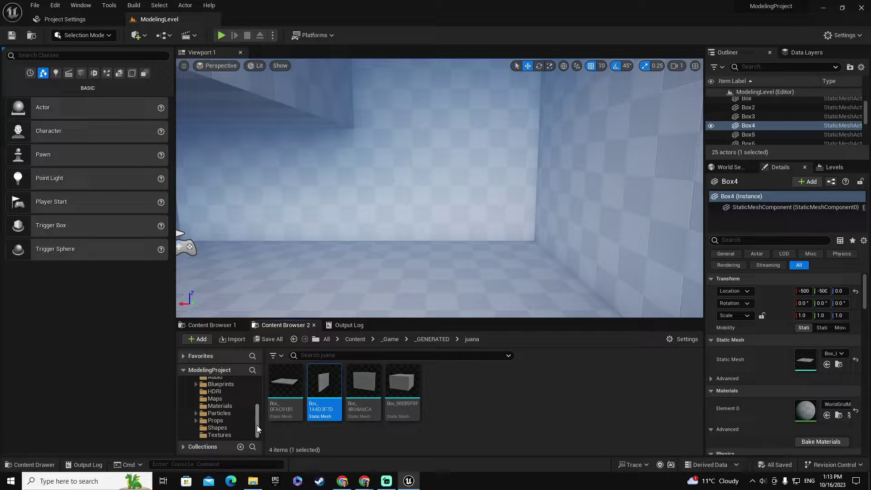
{"action": "left_click", "coordinate": [215, 421]}
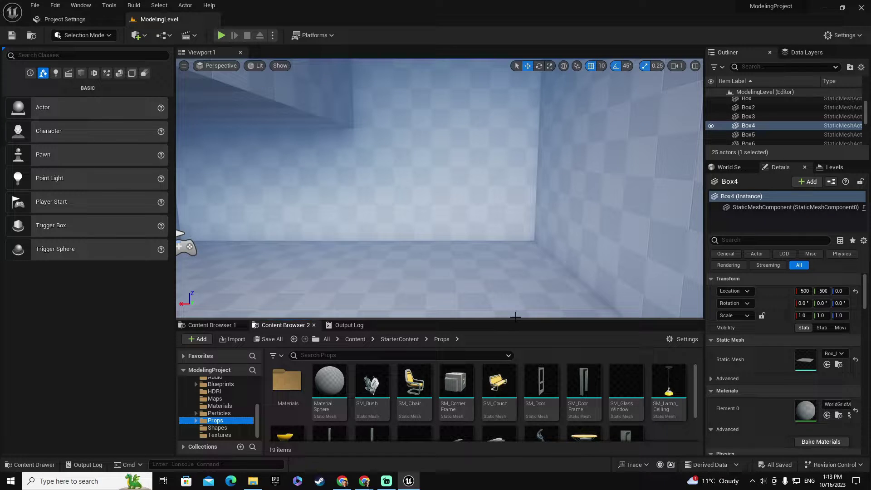
{"action": "left_click_drag", "start_coordinate": [515, 318], "coordinate": [517, 251]}
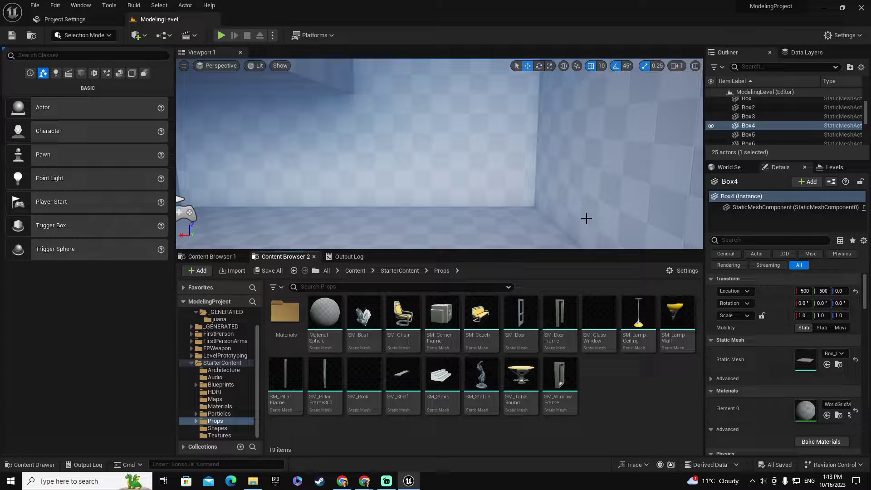
Place the SM_DoorFrame prop on the room's floor and rotate it 90° about Z to align it with the back wall
{"action": "left_click_drag", "start_coordinate": [560, 344], "coordinate": [446, 222]}
{"action": "right_click_drag", "start_coordinate": [471, 212], "coordinate": [450, 212]}
{"action": "key", "text": "d"}
{"action": "key", "text": "w"}
{"action": "key", "text": "s"}
{"action": "key", "text": "a"}
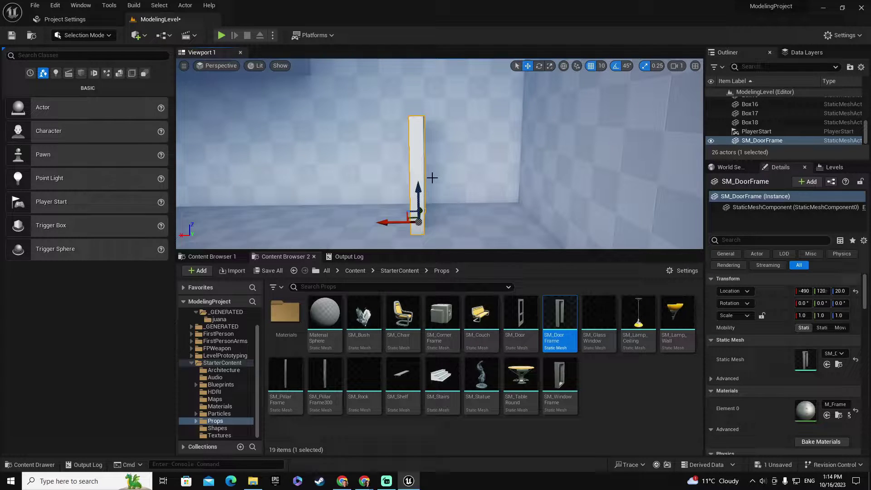
{"action": "left_click", "coordinate": [540, 68]}
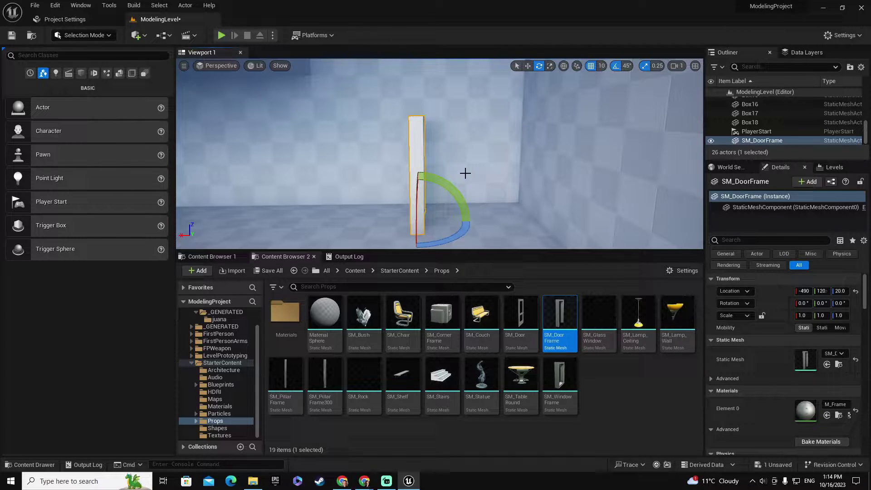
{"action": "left_click_drag", "start_coordinate": [461, 234], "coordinate": [463, 215]}
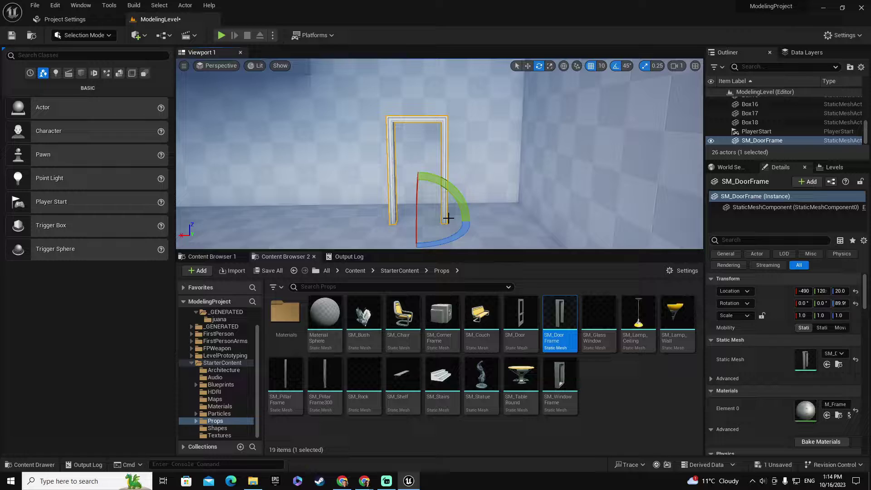
Move the door frame along Y to 240 so it sits in the back wall, keeping its height at 20
{"action": "right_click_drag", "start_coordinate": [448, 218], "coordinate": [454, 232]}
{"action": "key", "text": "w"}
{"action": "left_click_drag", "start_coordinate": [404, 155], "coordinate": [403, 135]}
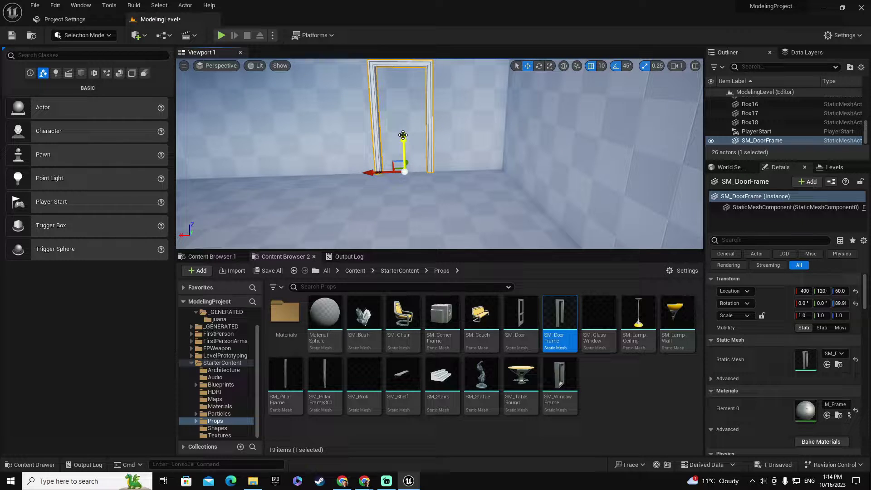
{"action": "key", "text": "ctrl+z"}
{"action": "mouse_move", "coordinate": [406, 158]}
{"action": "right_mouse_down"}
{"action": "mouse_move", "coordinate": [406, 146]}
{"action": "mouse_move", "coordinate": [407, 157]}
{"action": "right_mouse_up"}
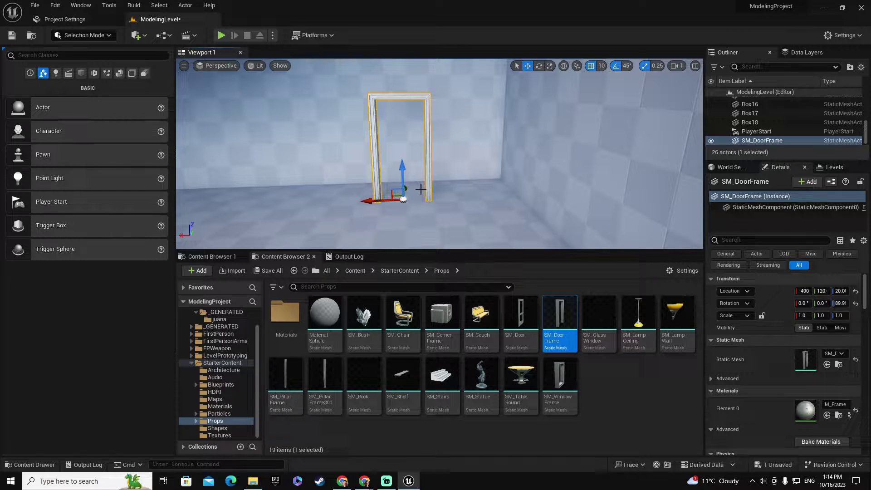
{"action": "left_click_drag", "start_coordinate": [408, 187], "coordinate": [411, 172]}
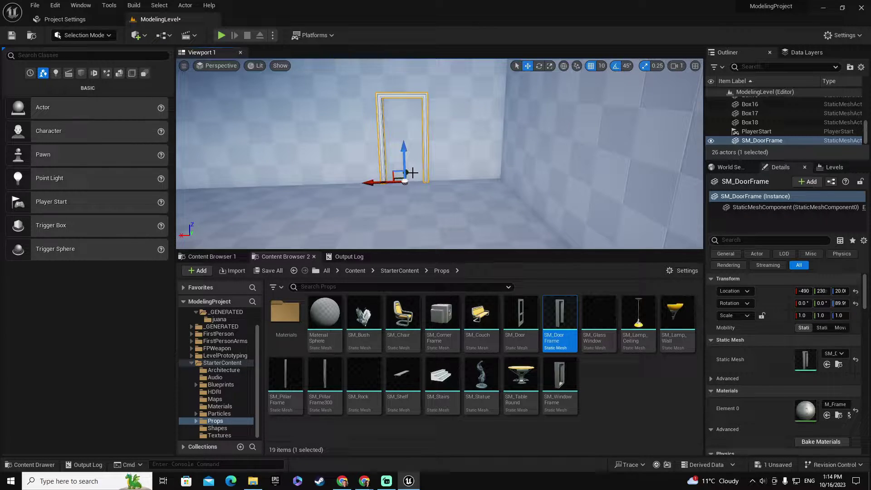
{"action": "key", "text": "w"}
{"action": "right_click_drag", "start_coordinate": [410, 175], "coordinate": [337, 205]}
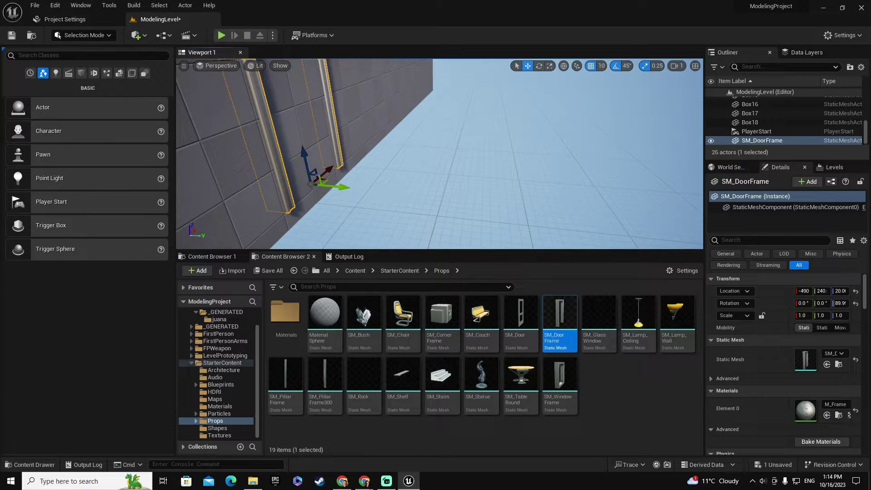
{"action": "key", "text": "f"}
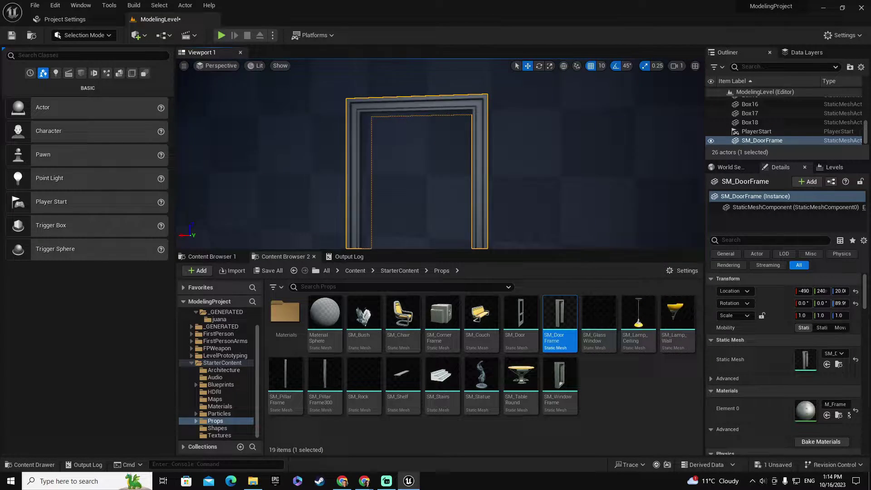
{"action": "mouse_move", "coordinate": [338, 204]}
{"action": "right_mouse_down"}
{"action": "mouse_move", "coordinate": [242, 209]}
{"action": "mouse_move", "coordinate": [391, 209]}
{"action": "mouse_move", "coordinate": [404, 196]}
{"action": "mouse_move", "coordinate": [420, 199]}
{"action": "mouse_move", "coordinate": [335, 205]}
{"action": "right_mouse_up"}
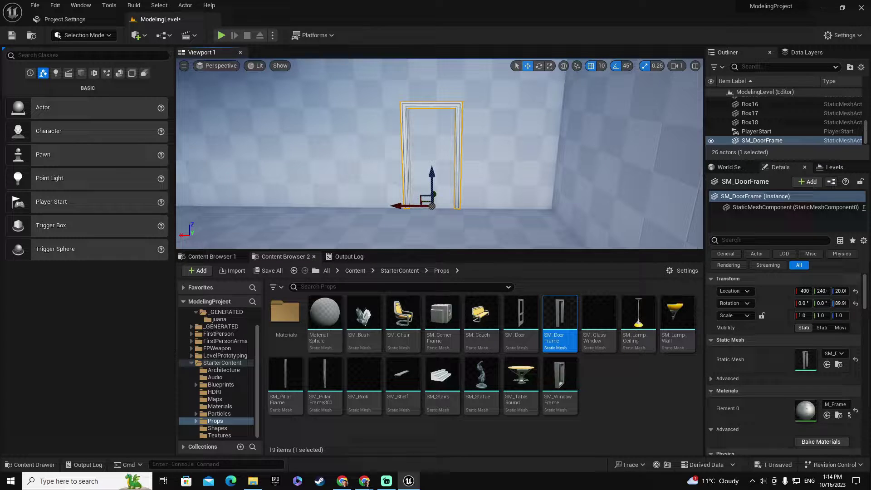
Switch to Modeling mode and place a new box on the floor in front of the door frame
{"action": "left_click", "coordinate": [86, 35]}
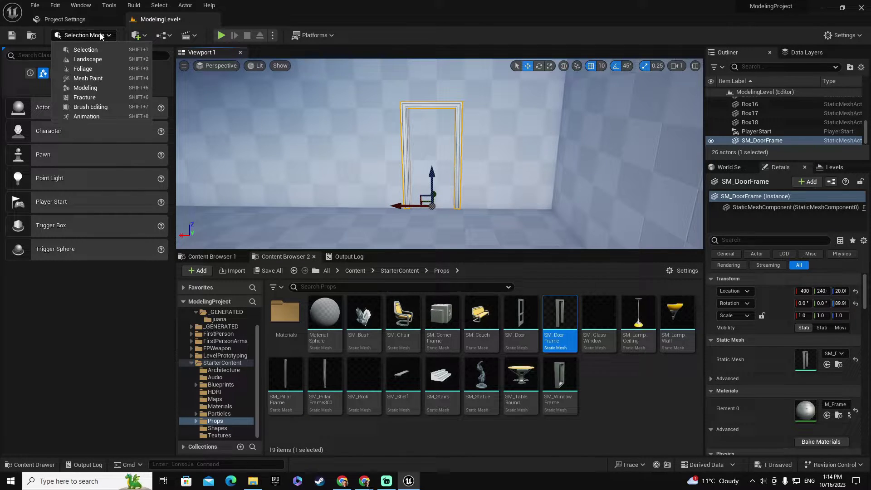
{"action": "left_click", "coordinate": [85, 88]}
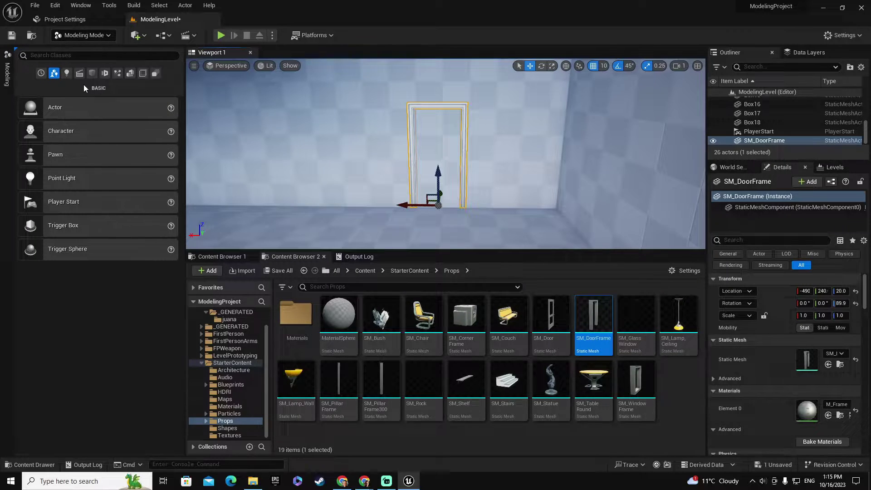
{"action": "left_click", "coordinate": [11, 86]}
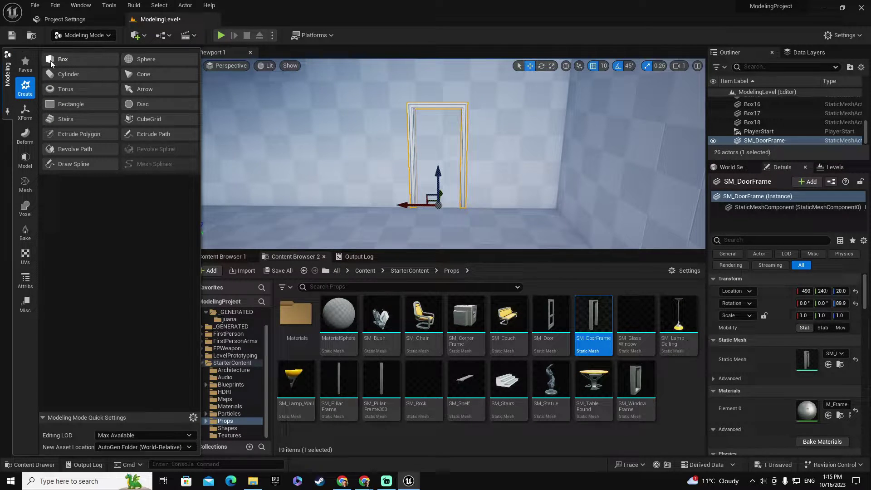
{"action": "left_click", "coordinate": [62, 61]}
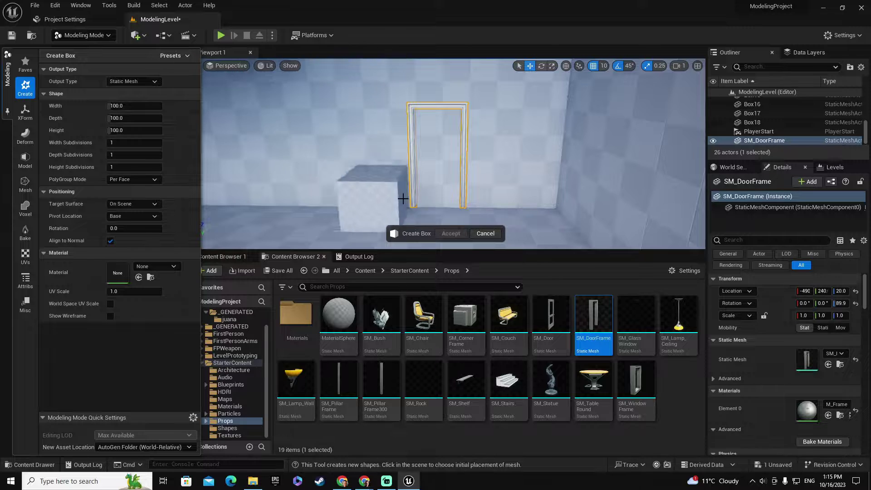
{"action": "left_click", "coordinate": [435, 222]}
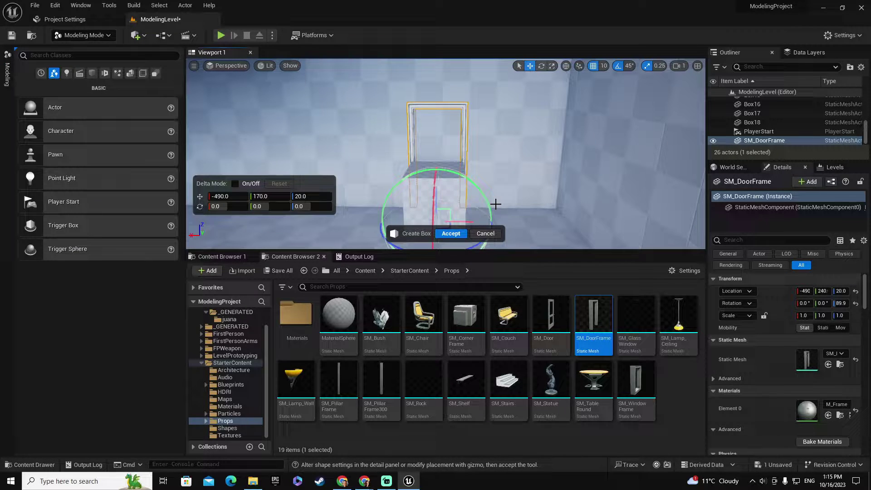
Pin the modeling tools open and set the new box's height to 200
{"action": "key", "text": "a"}
{"action": "mouse_move", "coordinate": [422, 158]}
{"action": "right_mouse_down"}
{"action": "mouse_move", "coordinate": [446, 165]}
{"action": "mouse_move", "coordinate": [410, 159]}
{"action": "mouse_move", "coordinate": [422, 158]}
{"action": "right_mouse_up"}
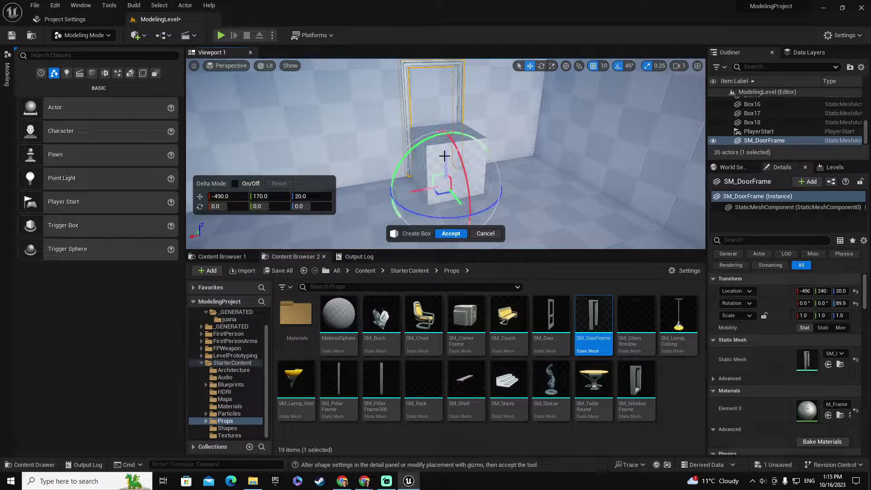
{"action": "left_click", "coordinate": [9, 108]}
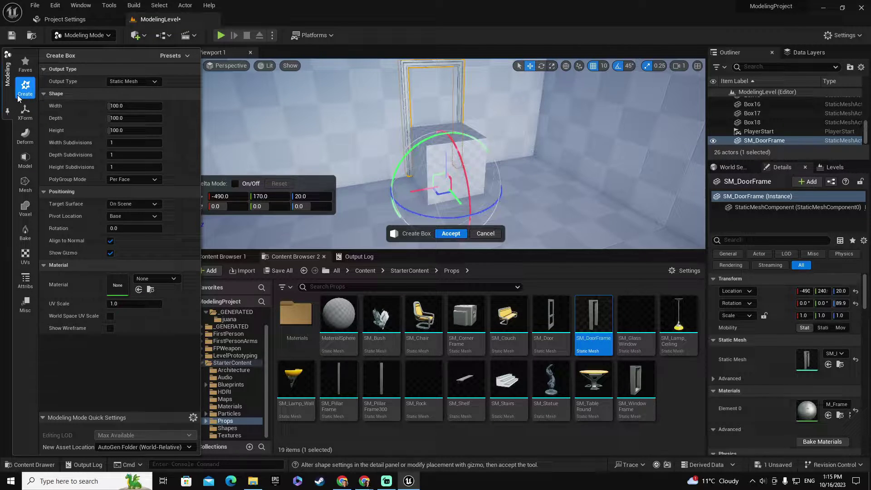
{"action": "left_click", "coordinate": [9, 116]}
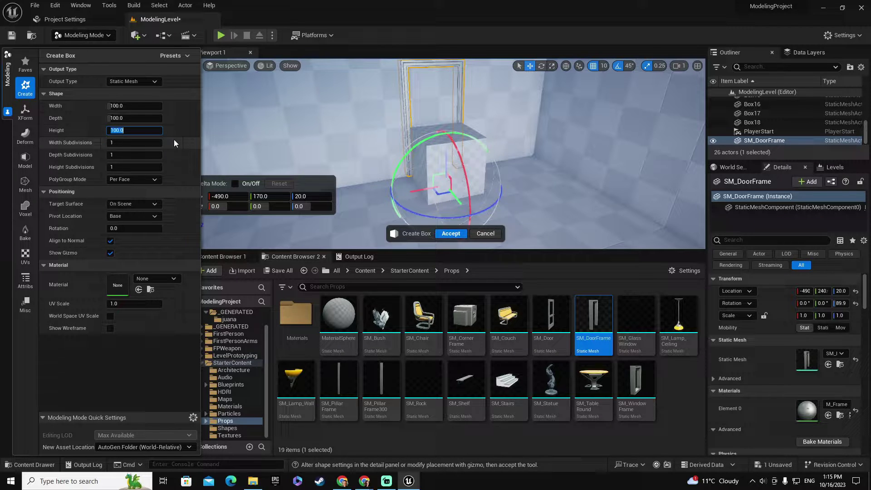
{"action": "type", "text": "200"}
{"action": "key", "text": "Return"}
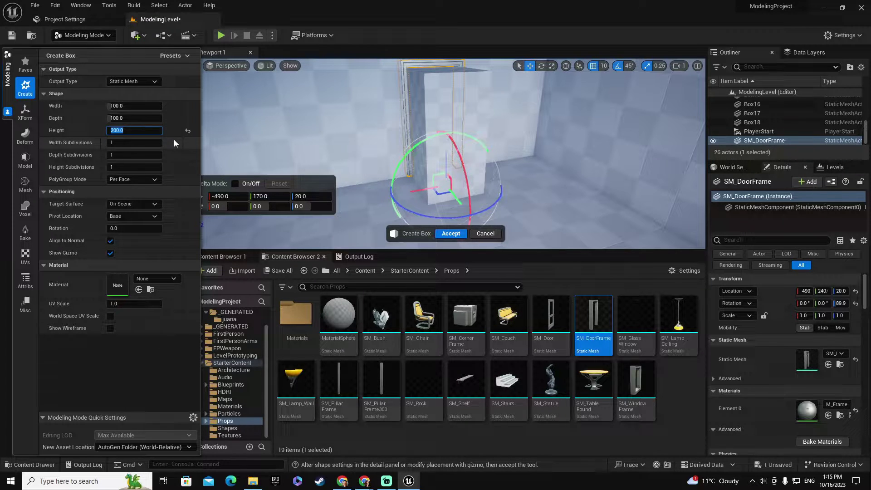
Fine-tune the box's height against the door frame, trying 210 and settling on 205
{"action": "key", "text": "w"}
{"action": "mouse_move", "coordinate": [347, 120]}
{"action": "right_mouse_down"}
{"action": "mouse_move", "coordinate": [346, 90]}
{"action": "mouse_move", "coordinate": [342, 115]}
{"action": "right_mouse_up"}
{"action": "key", "text": "w"}
{"action": "right_click_drag", "start_coordinate": [356, 145], "coordinate": [354, 138]}
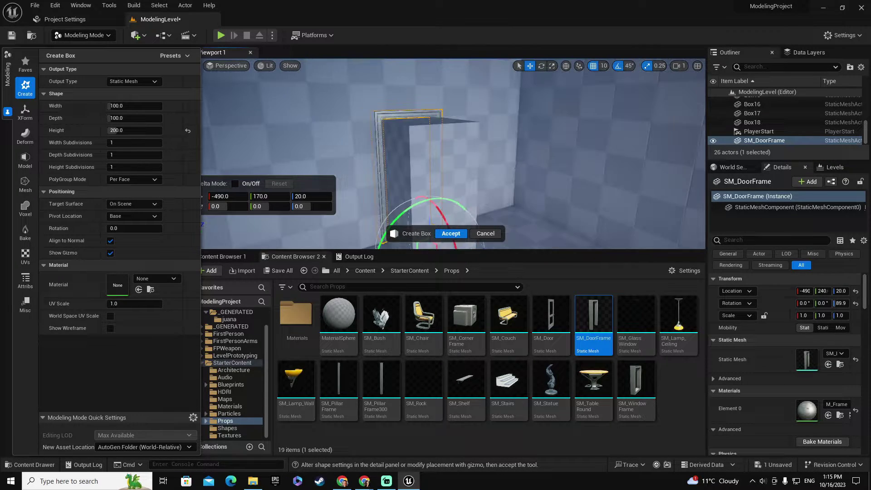
{"action": "left_click", "coordinate": [119, 131]}
{"action": "type", "text": "220"}
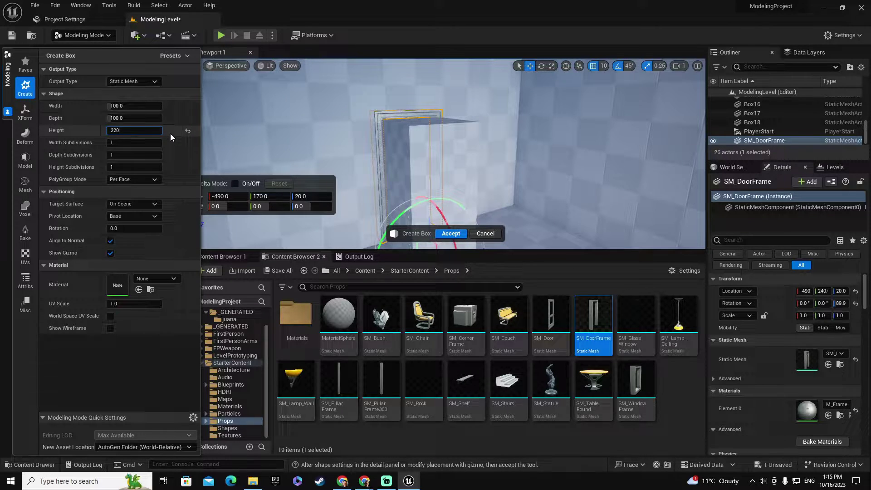
{"action": "key", "text": "BackSpace"}
{"action": "key", "text": "BackSpace"}
{"action": "type", "text": "10"}
{"action": "key", "text": "Return"}
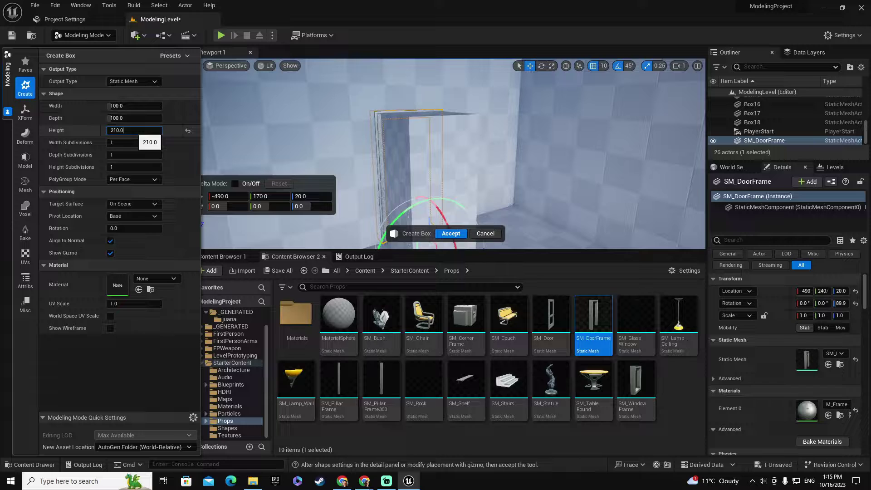
{"action": "type", "text": "205"}
{"action": "key", "text": "Return"}
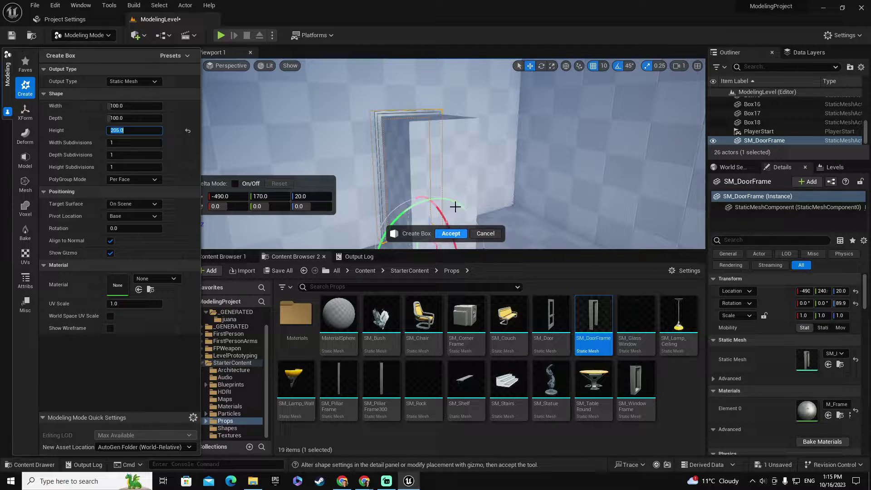
Set the box's width to 20 to thin it towards the wall's thickness
{"action": "right_click_drag", "start_coordinate": [455, 207], "coordinate": [460, 178]}
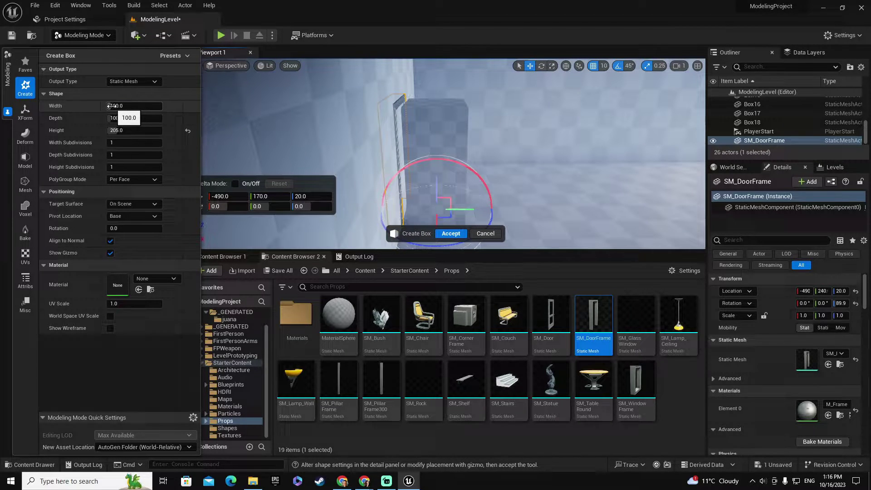
{"action": "left_click", "coordinate": [131, 106]}
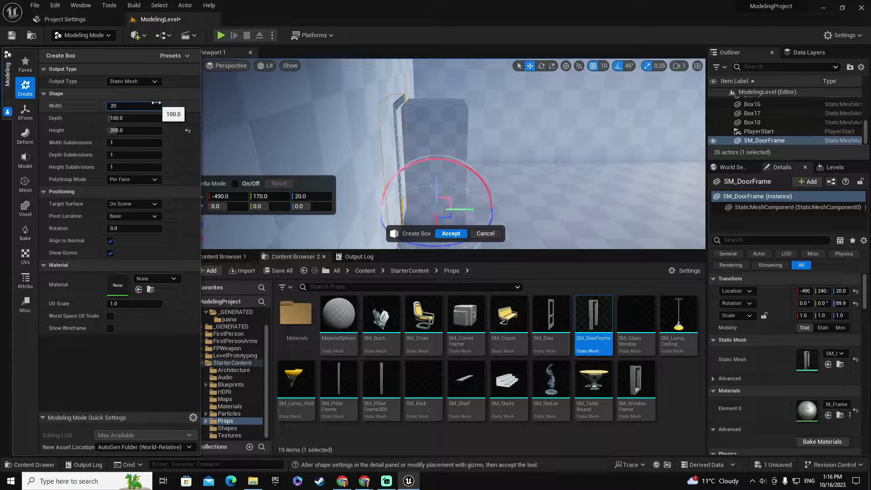
{"action": "type", "text": "20"}
{"action": "key", "text": "Return"}
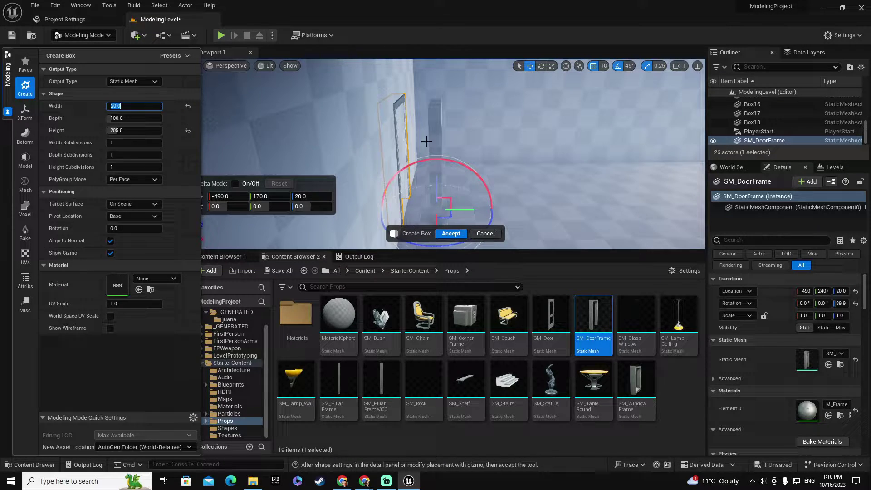
{"action": "mouse_move", "coordinate": [426, 140]}
{"action": "right_mouse_down"}
{"action": "mouse_move", "coordinate": [428, 119]}
{"action": "mouse_move", "coordinate": [425, 131]}
{"action": "right_mouse_up"}
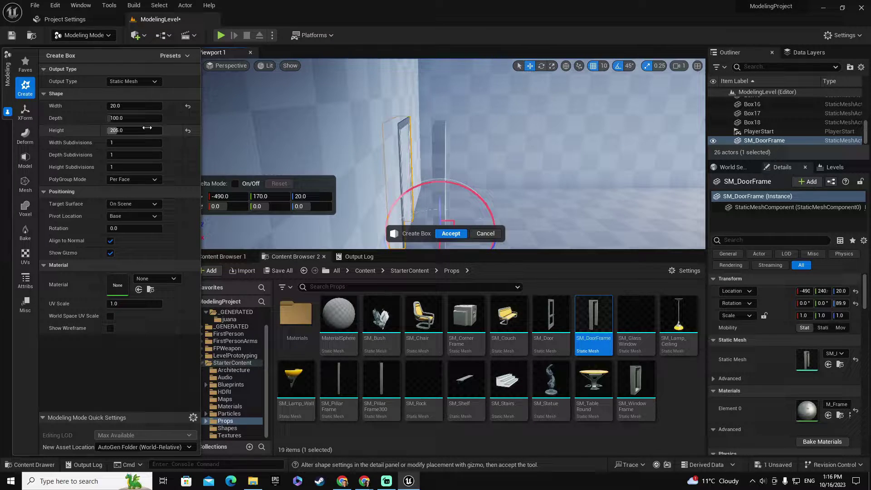
Set the box's width to 40, check it beside the door frame, and accept the box
{"action": "left_click", "coordinate": [134, 106]}
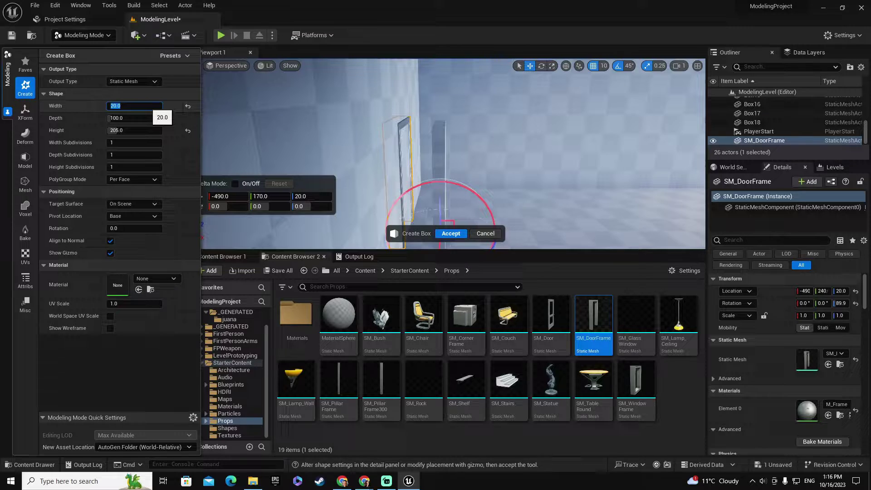
{"action": "key", "text": "Return"}
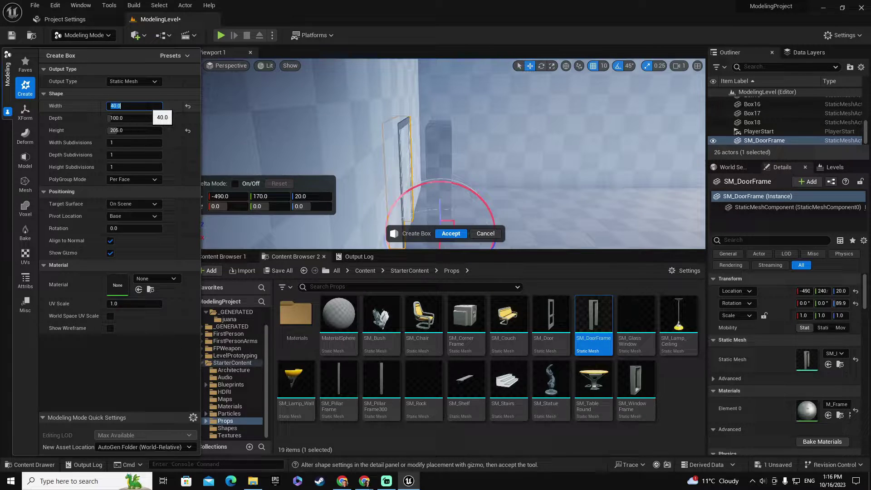
{"action": "left_click_drag", "start_coordinate": [450, 156], "coordinate": [377, 159], "text": "alt"}
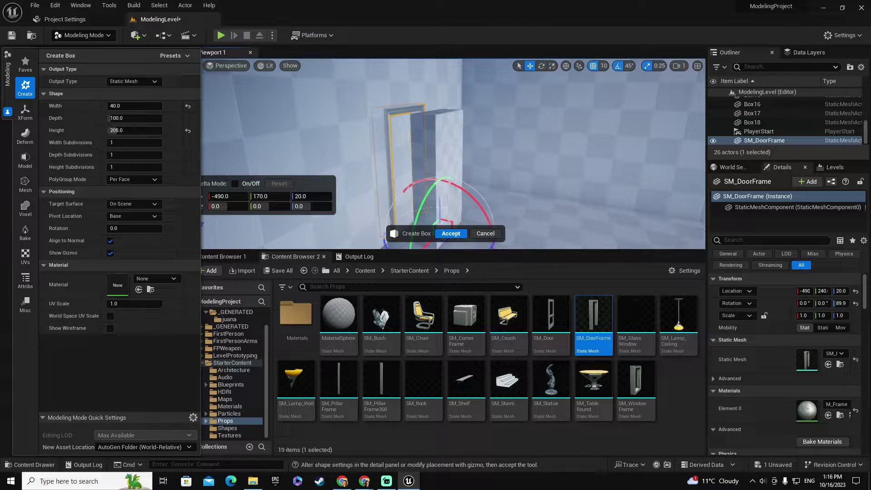
{"action": "right_click_drag", "start_coordinate": [438, 158], "coordinate": [458, 159]}
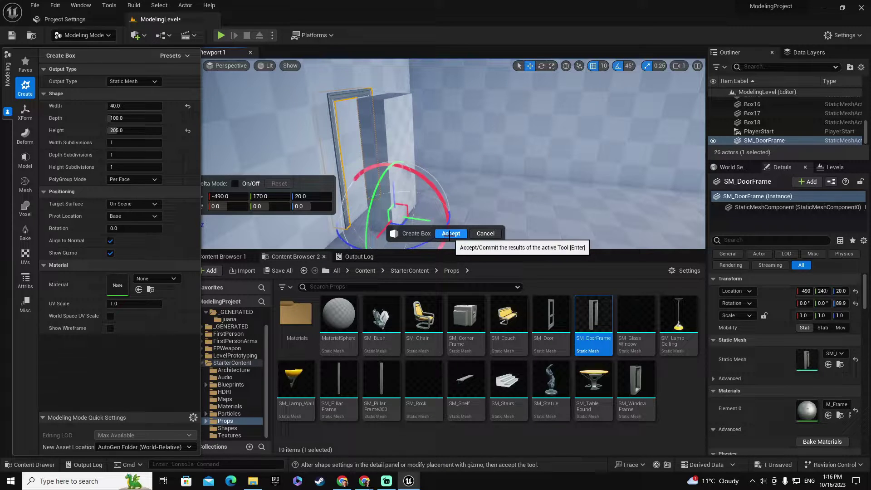
{"action": "left_click", "coordinate": [449, 233]}
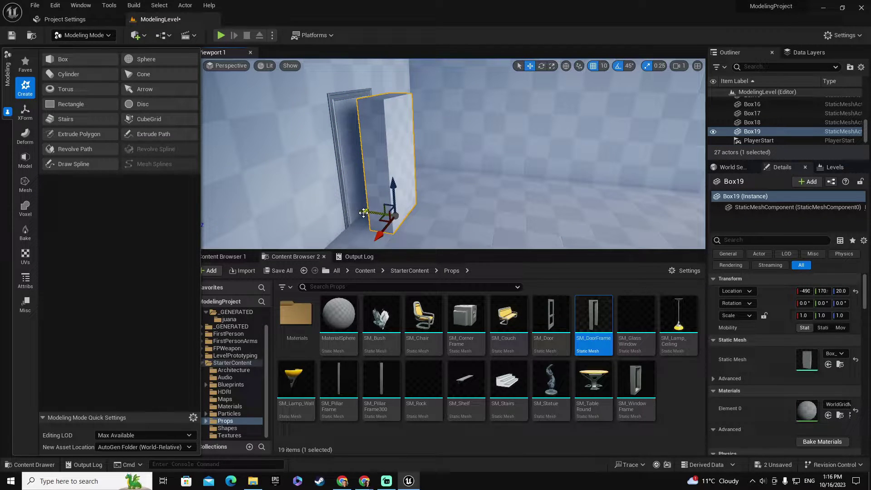
Move the new box along Y to 240 so it fills the door frame and passes through the wall
{"action": "left_click_drag", "start_coordinate": [363, 213], "coordinate": [330, 205]}
{"action": "left_click_drag", "start_coordinate": [406, 198], "coordinate": [481, 196], "text": "alt"}
{"action": "left_click_drag", "start_coordinate": [377, 205], "coordinate": [431, 211], "text": "alt"}
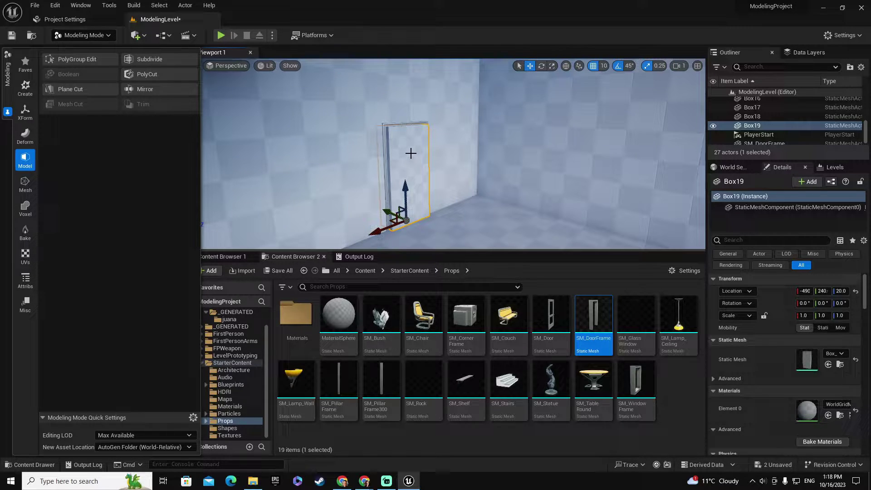
Cut the doorway with a Boolean of the box and the wall, using Difference B - A, and accept it
{"action": "left_click", "coordinate": [451, 116], "text": "ctrl"}
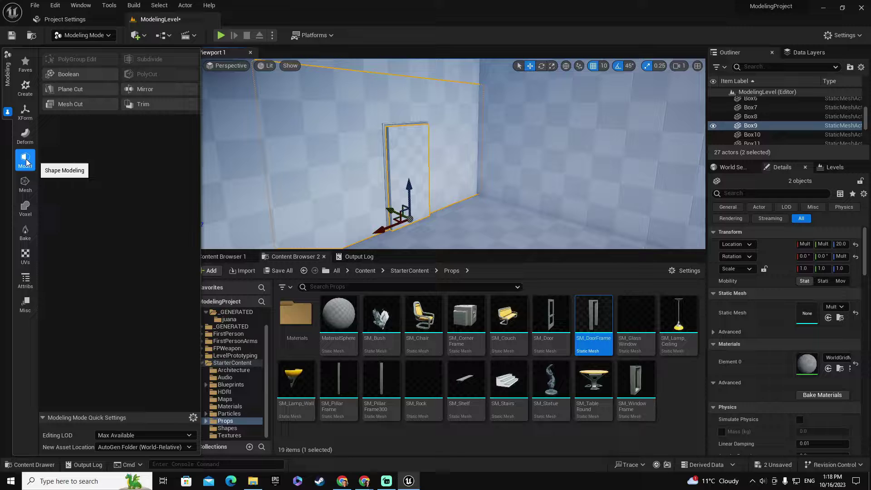
{"action": "left_click", "coordinate": [78, 73]}
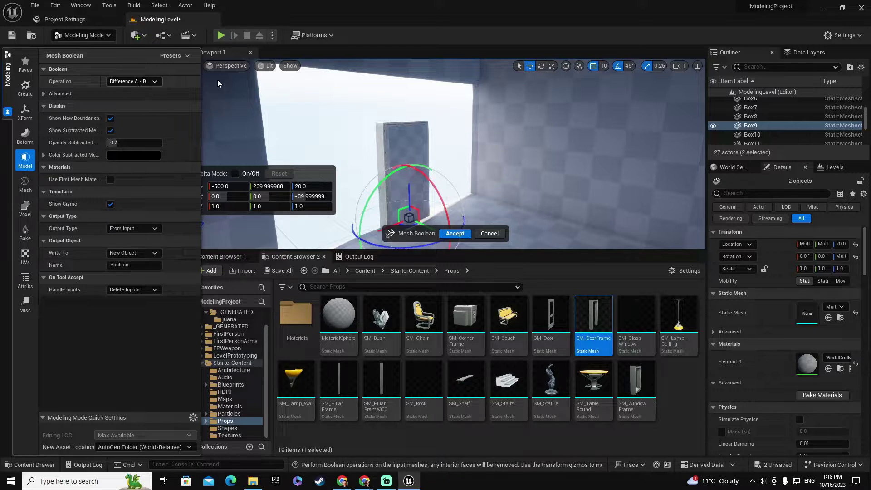
{"action": "left_click", "coordinate": [156, 82]}
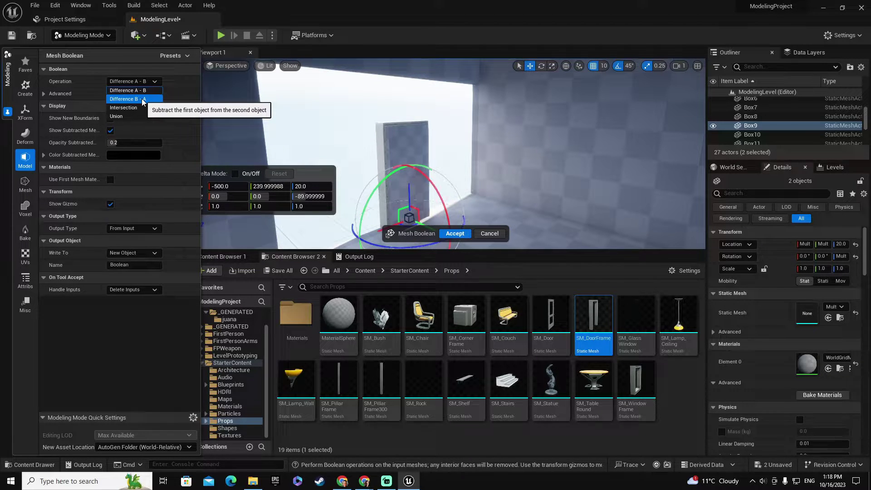
{"action": "left_click", "coordinate": [142, 100]}
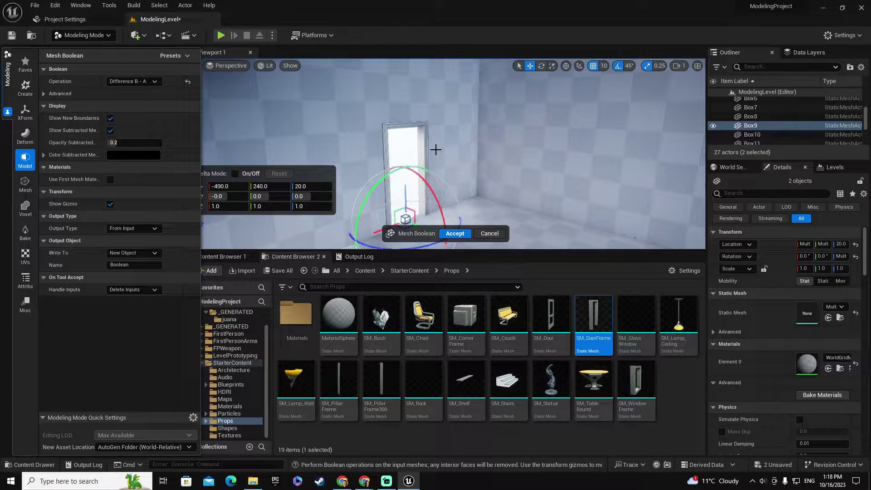
{"action": "left_click", "coordinate": [455, 233]}
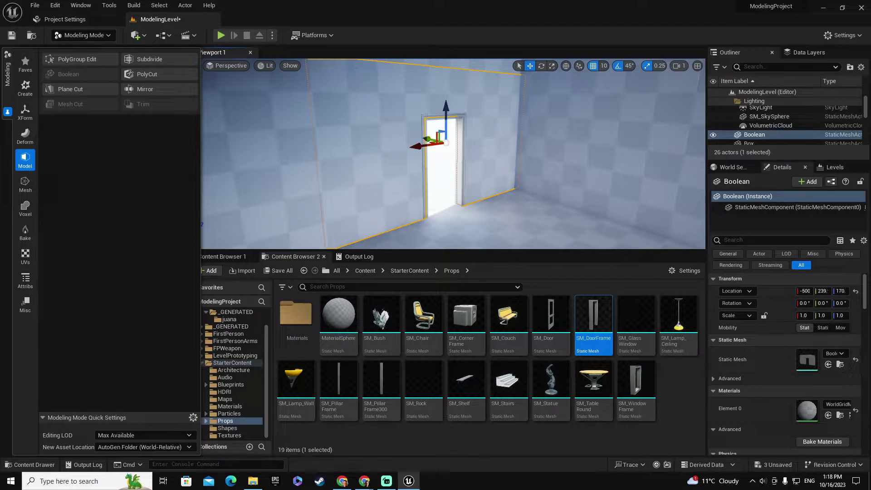
Inspect the finished doorway, moving back and forth through the room, and view the blank wall beside the player start
{"action": "key", "text": "w"}
{"action": "right_click_drag", "start_coordinate": [454, 181], "coordinate": [417, 155]}
{"action": "key", "text": "w"}
{"action": "key", "text": "s"}
{"action": "key", "text": "s"}
{"action": "key", "text": "w"}
{"action": "key", "text": "s"}
{"action": "key", "text": "w"}
{"action": "key", "text": "w"}
{"action": "key", "text": "s"}
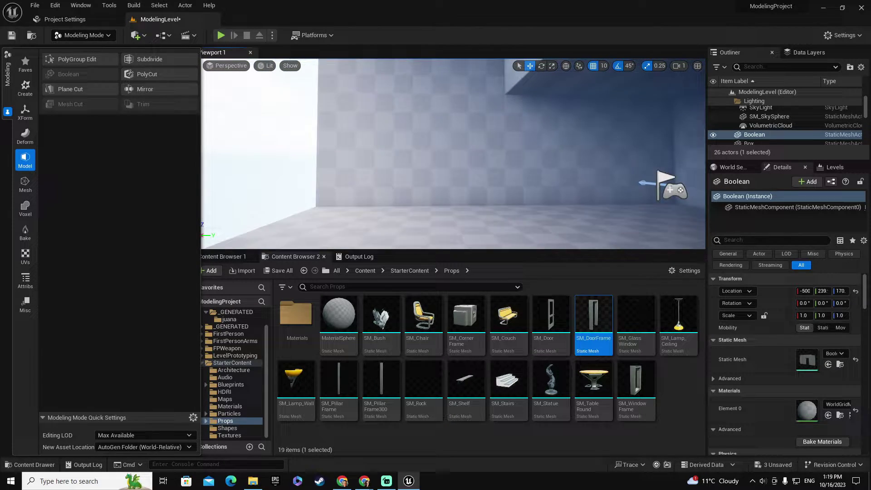
{"action": "right_click_drag", "start_coordinate": [492, 213], "coordinate": [492, 213]}
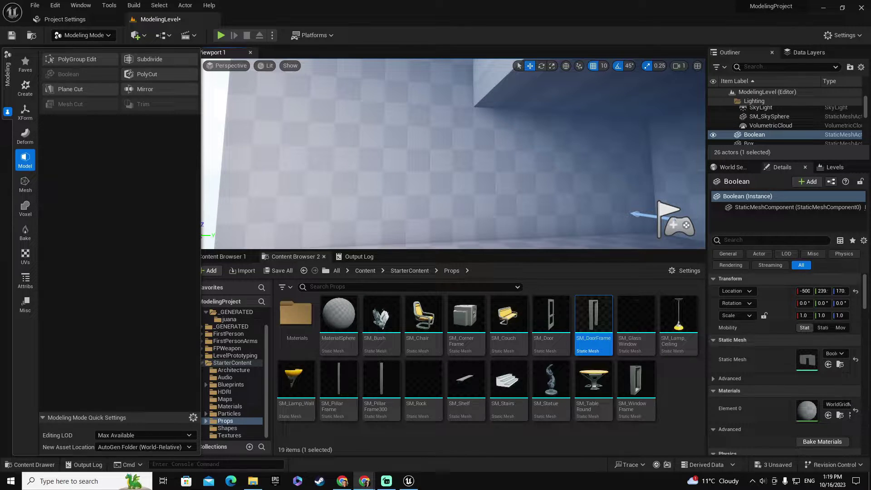
Place the SM_WindowFrame mesh on the blank wall at a height of 180
{"action": "right_click_drag", "start_coordinate": [434, 189], "coordinate": [451, 198]}
{"action": "key", "text": "w"}
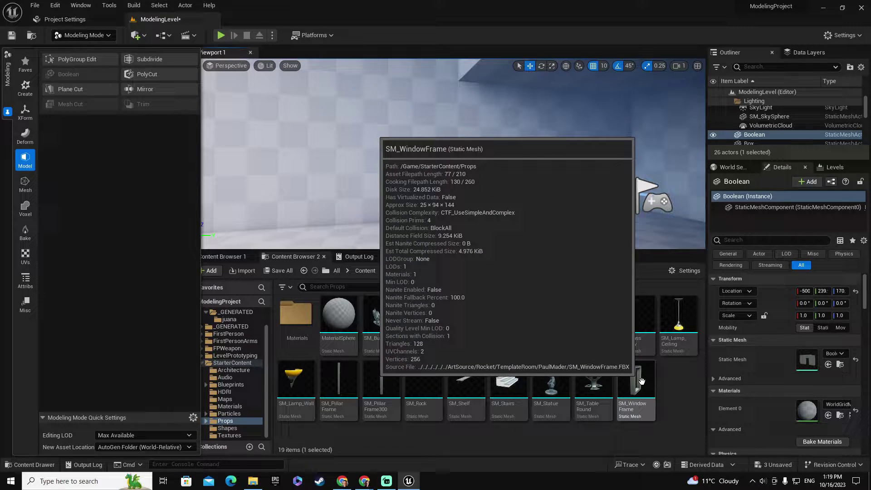
{"action": "left_click_drag", "start_coordinate": [642, 381], "coordinate": [413, 193]}
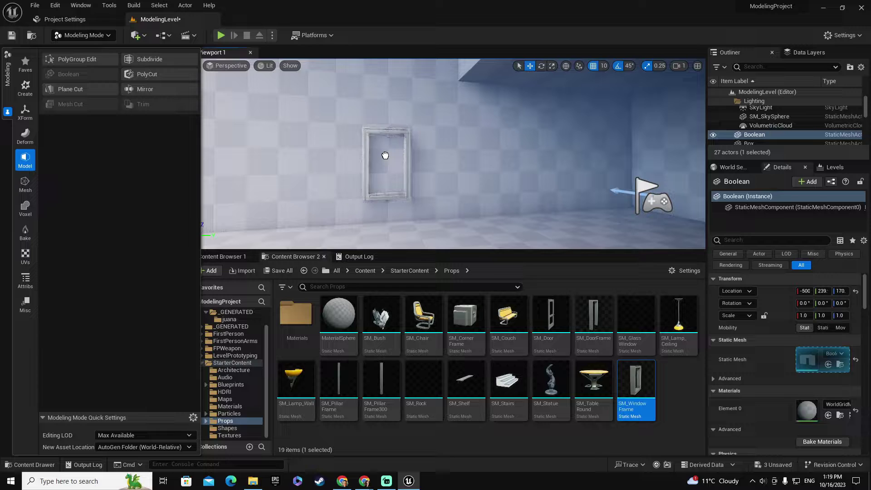
{"action": "left_click_drag", "start_coordinate": [382, 143], "coordinate": [382, 143]}
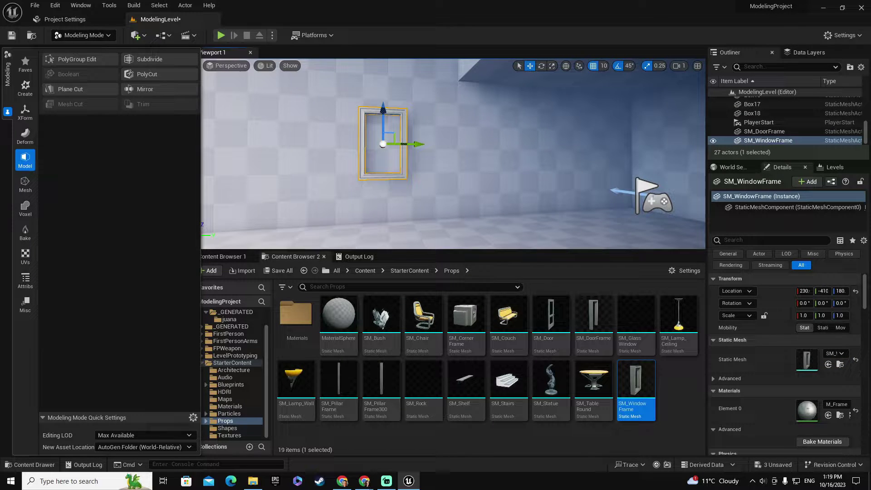
View the window frame from the side and shift it along X to 240 to seat it in the wall
{"action": "key", "text": "a"}
{"action": "right_click_drag", "start_coordinate": [382, 143], "coordinate": [479, 143]}
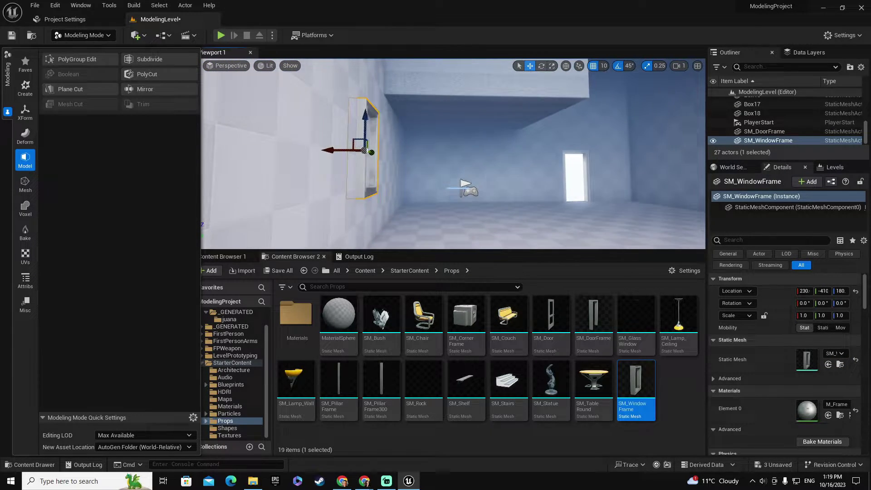
{"action": "right_click_drag", "start_coordinate": [435, 191], "coordinate": [434, 191]}
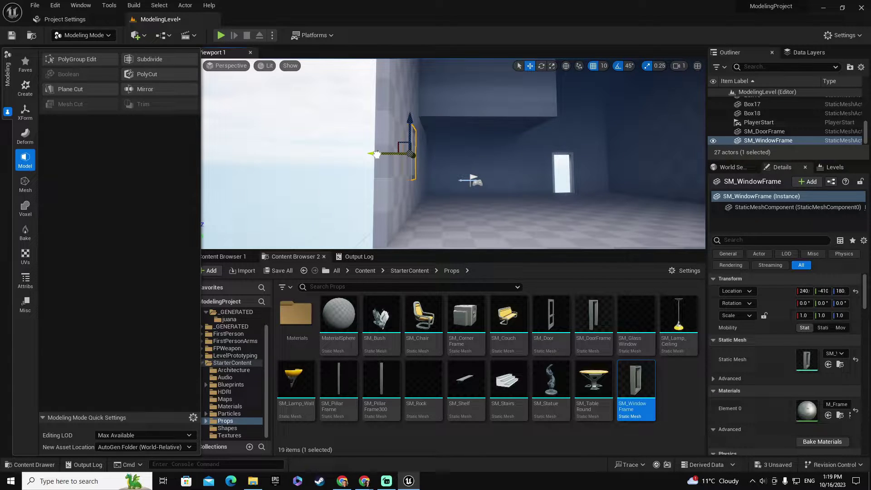
{"action": "right_click_drag", "start_coordinate": [433, 157], "coordinate": [433, 158]}
Place a new box on the floor in front of the window frame and enlarge the viewport
{"action": "left_click", "coordinate": [25, 87]}
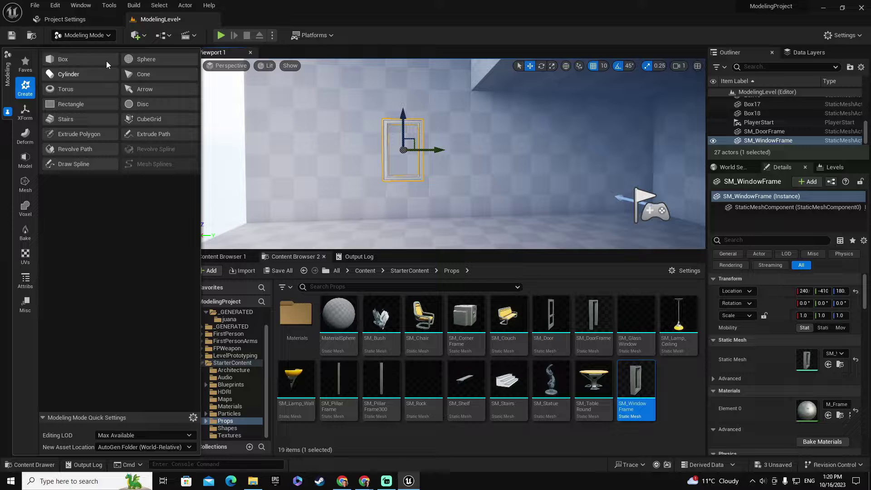
{"action": "left_click", "coordinate": [62, 60]}
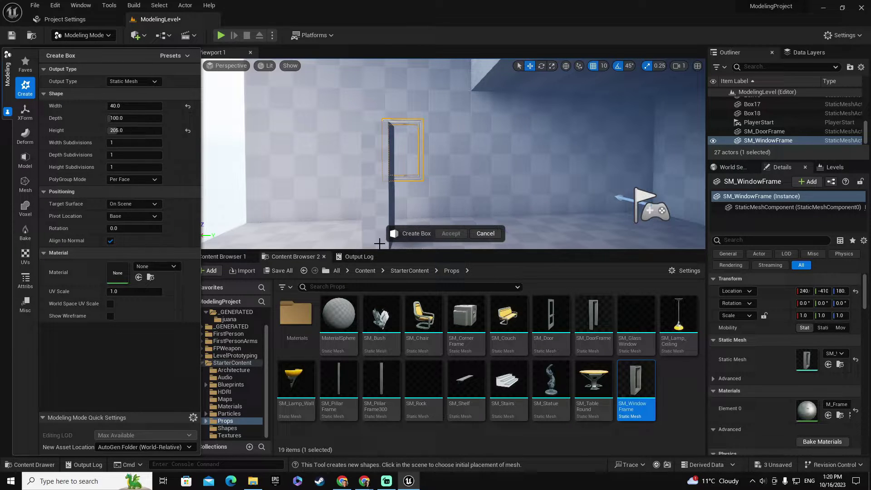
{"action": "left_click", "coordinate": [369, 209]}
{"action": "right_click_drag", "start_coordinate": [390, 207], "coordinate": [390, 207]}
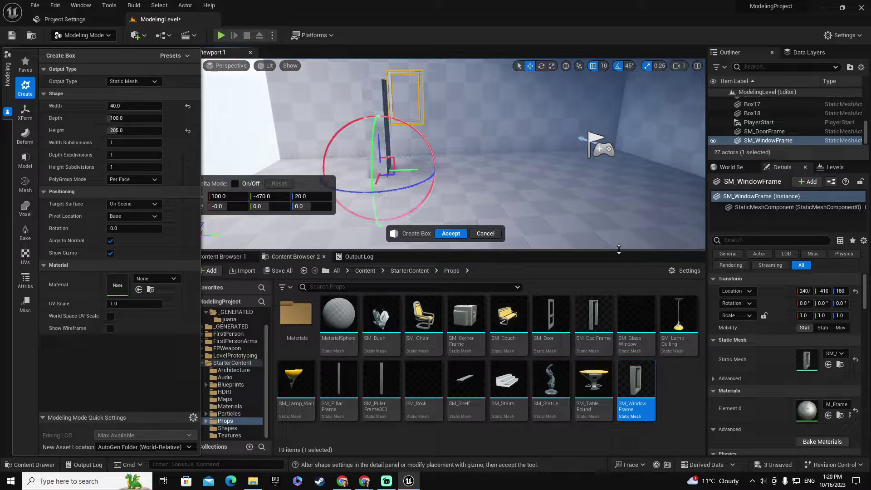
{"action": "left_click_drag", "start_coordinate": [618, 250], "coordinate": [545, 396]}
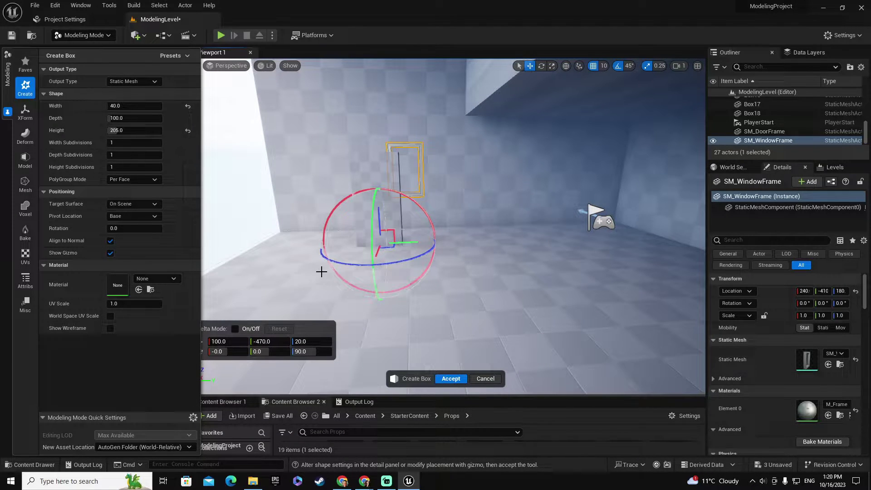
Move the box to Y -420 and push it into the wall under the window frame at X 240
{"action": "right_click_drag", "start_coordinate": [441, 222], "coordinate": [441, 221]}
{"action": "right_click", "coordinate": [424, 310]}
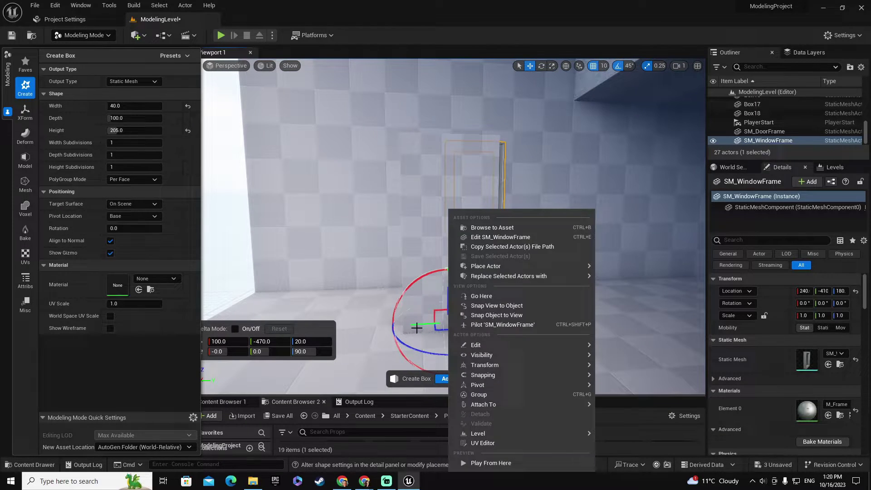
{"action": "left_click", "coordinate": [417, 324]}
{"action": "left_click_drag", "start_coordinate": [417, 324], "coordinate": [464, 316]}
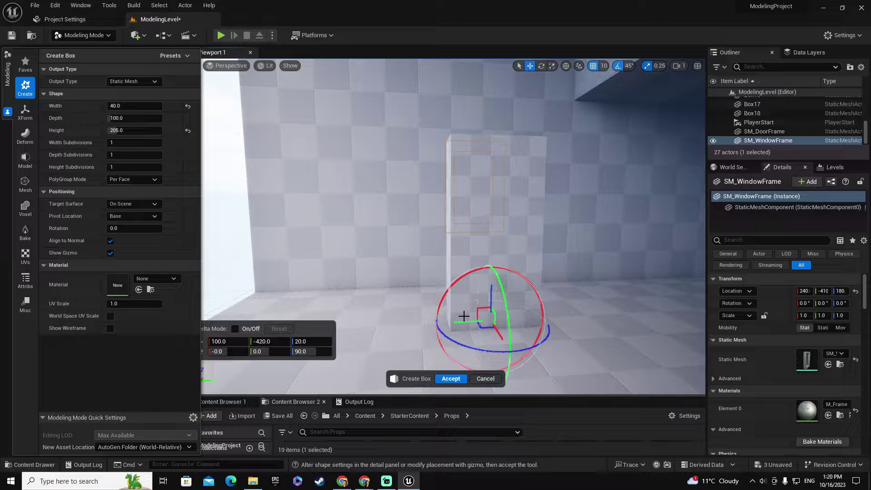
{"action": "right_click_drag", "start_coordinate": [588, 336], "coordinate": [588, 336]}
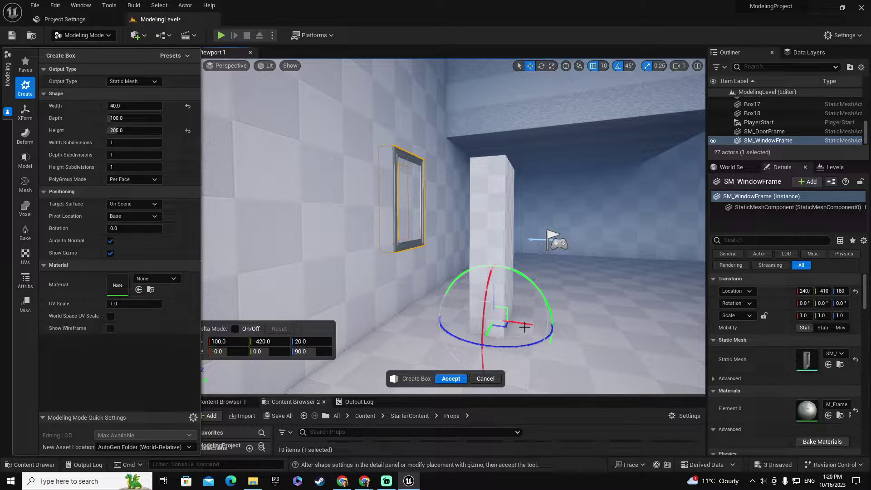
{"action": "left_click_drag", "start_coordinate": [526, 323], "coordinate": [428, 313]}
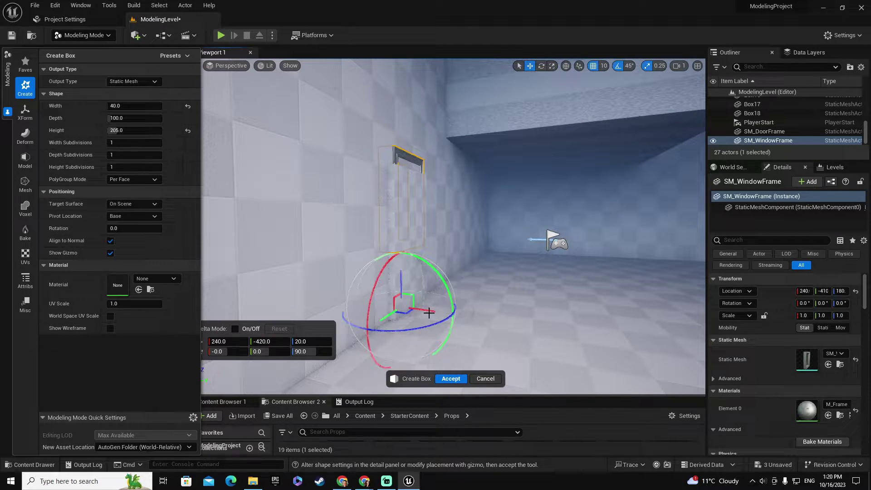
Center the box on the window frame at Y -410 and raise it to Z 80
{"action": "right_click_drag", "start_coordinate": [472, 298], "coordinate": [473, 298]}
{"action": "right_click_drag", "start_coordinate": [427, 336], "coordinate": [427, 336]}
{"action": "left_click_drag", "start_coordinate": [466, 319], "coordinate": [467, 318]}
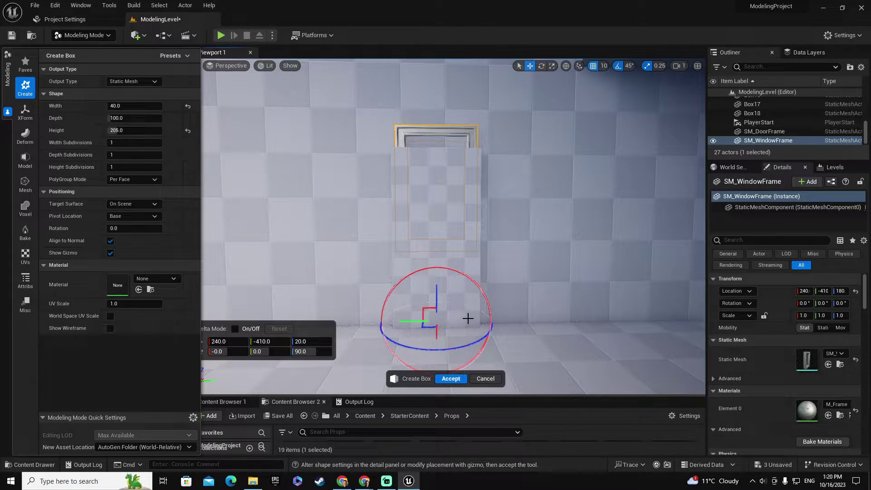
{"action": "left_click_drag", "start_coordinate": [434, 279], "coordinate": [434, 240]}
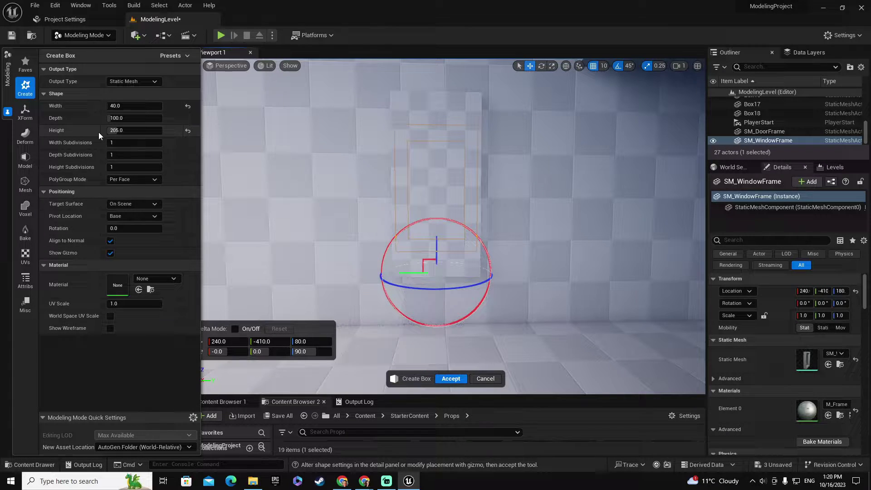
Size the box against the window frame, trying depths of 50 and 60 before settling on 80, and set its height to 100
{"action": "left_click", "coordinate": [136, 105]}
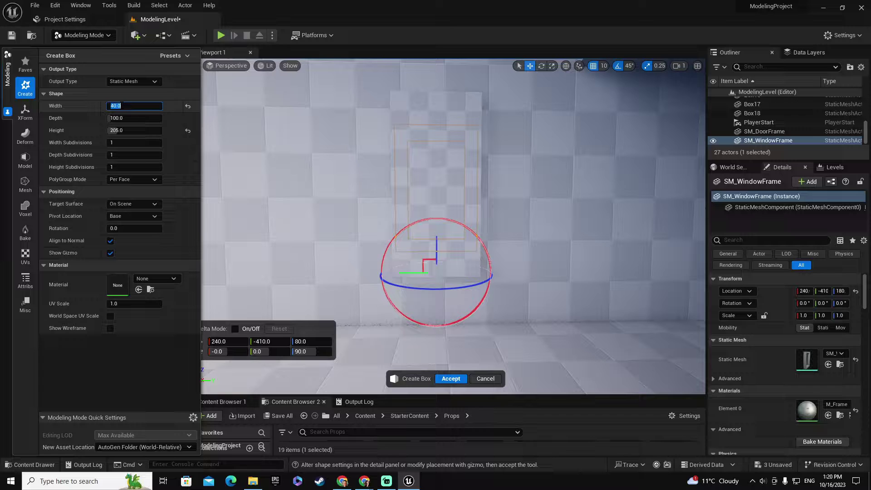
{"action": "left_click", "coordinate": [136, 118]}
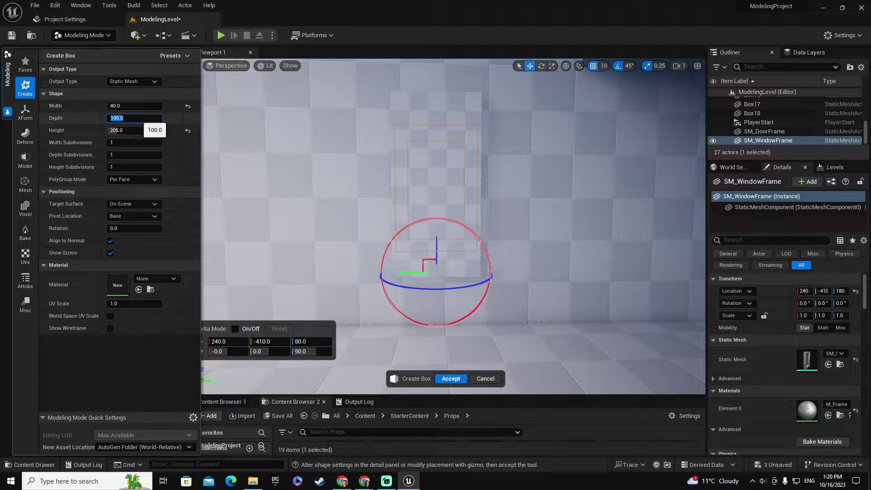
{"action": "type", "text": "50"}
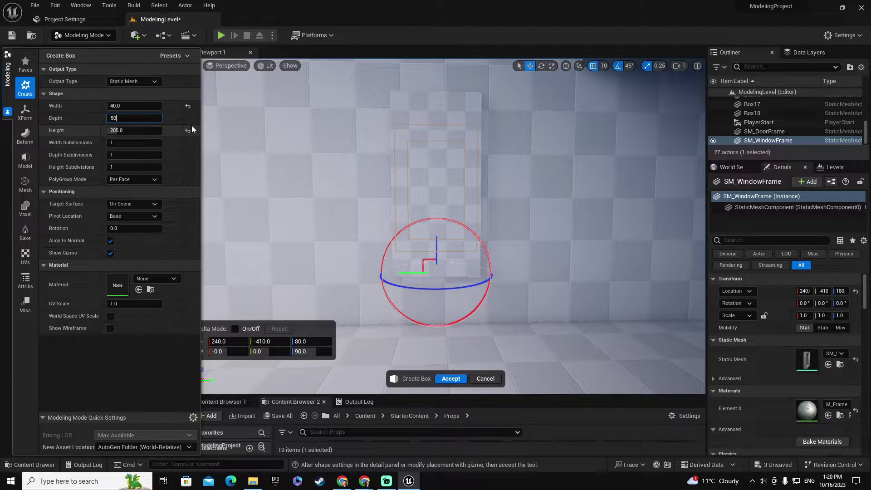
{"action": "key", "text": "Tab"}
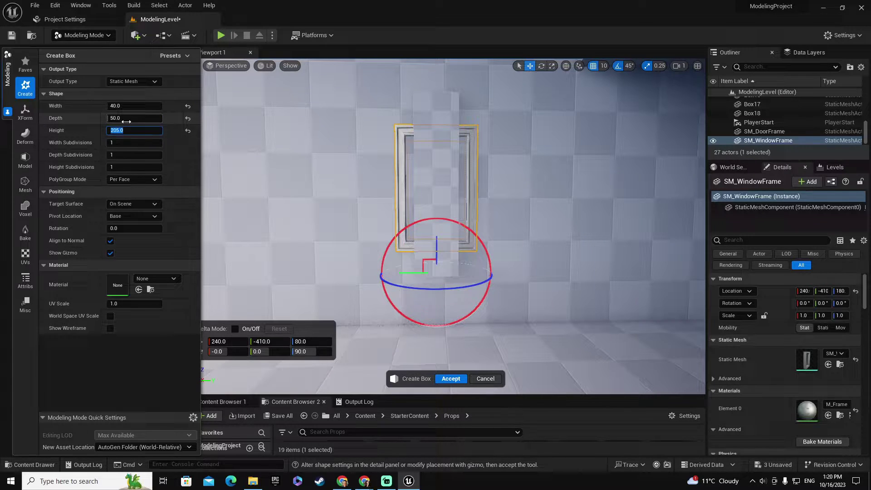
{"action": "left_click", "coordinate": [136, 119]}
{"action": "type", "text": "60"}
{"action": "key", "text": "Tab"}
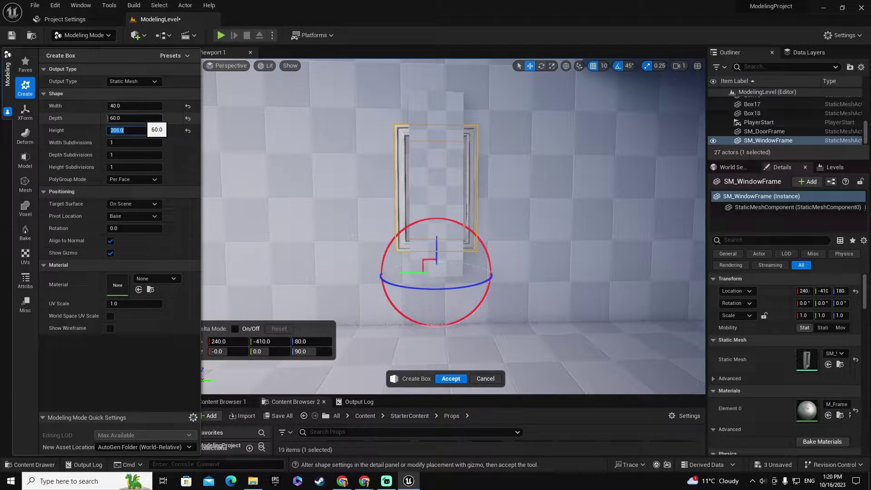
{"action": "left_click", "coordinate": [143, 119]}
{"action": "type", "text": "80"}
{"action": "key", "text": "Tab"}
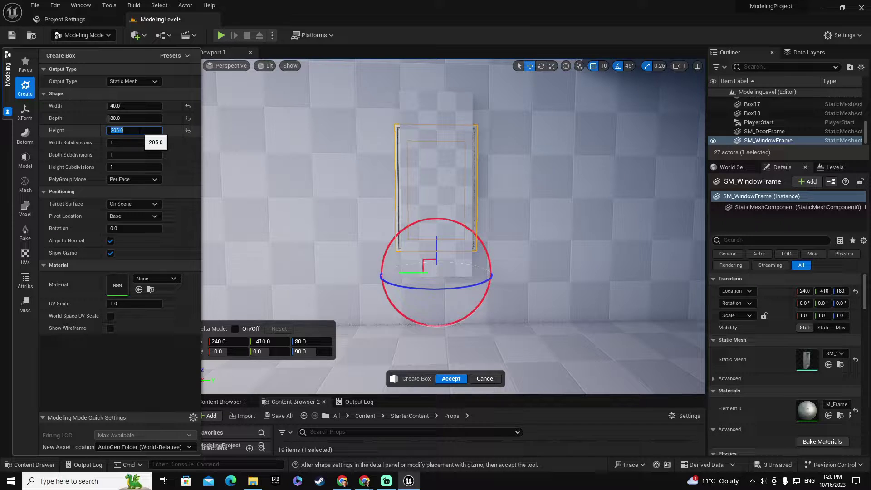
{"action": "type", "text": "100"}
{"action": "key", "text": "Return"}
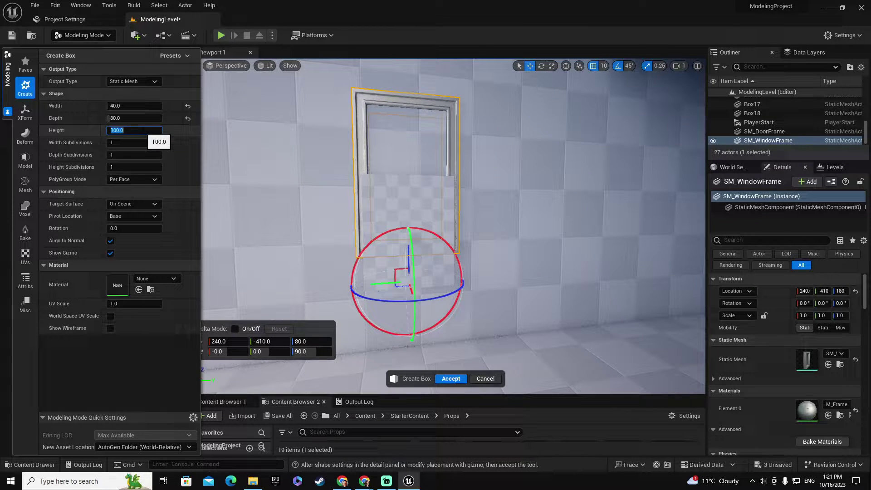
Raise the box to Z 130 inside the window frame and set its height to 140
{"action": "left_click_drag", "start_coordinate": [406, 251], "coordinate": [401, 195]}
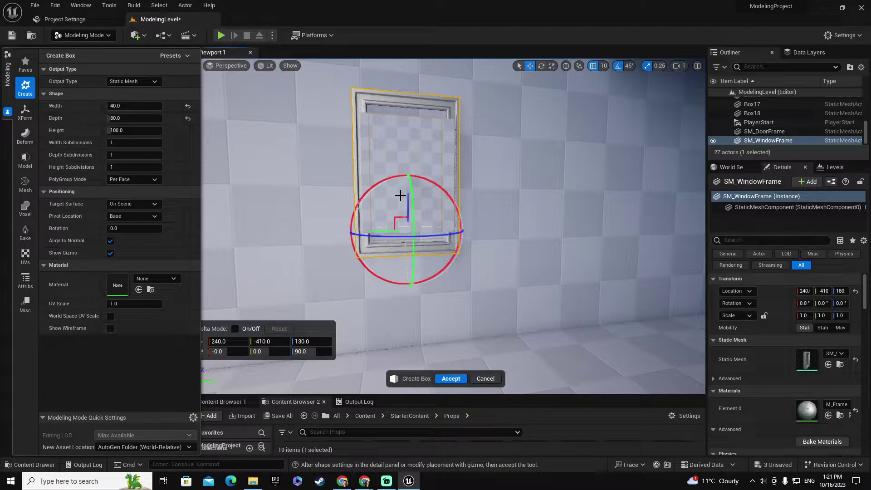
{"action": "left_click", "coordinate": [136, 130]}
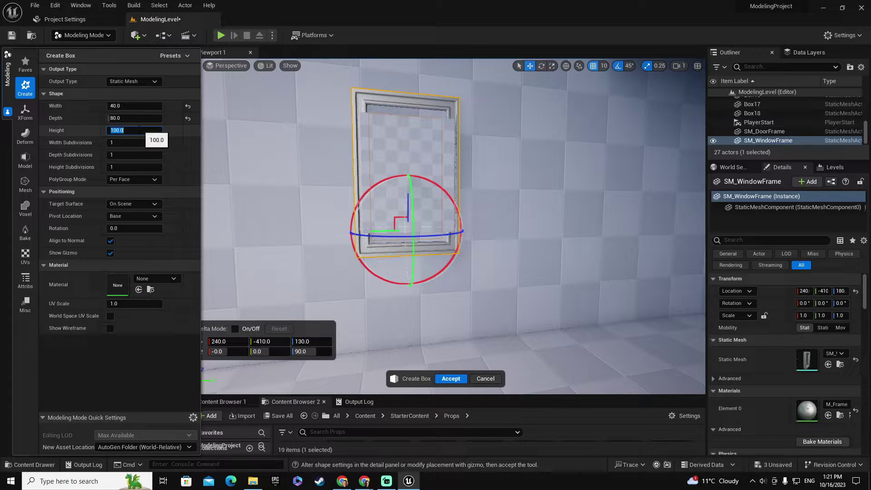
{"action": "key", "text": "Return"}
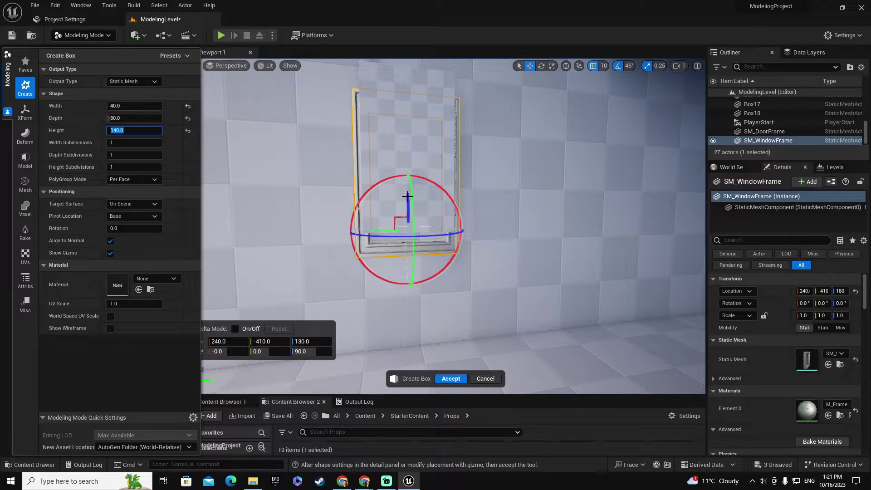
Lower the box to Z 110 so it covers the window frame from bottom to top, and create it
{"action": "left_click_drag", "start_coordinate": [408, 196], "coordinate": [409, 214]}
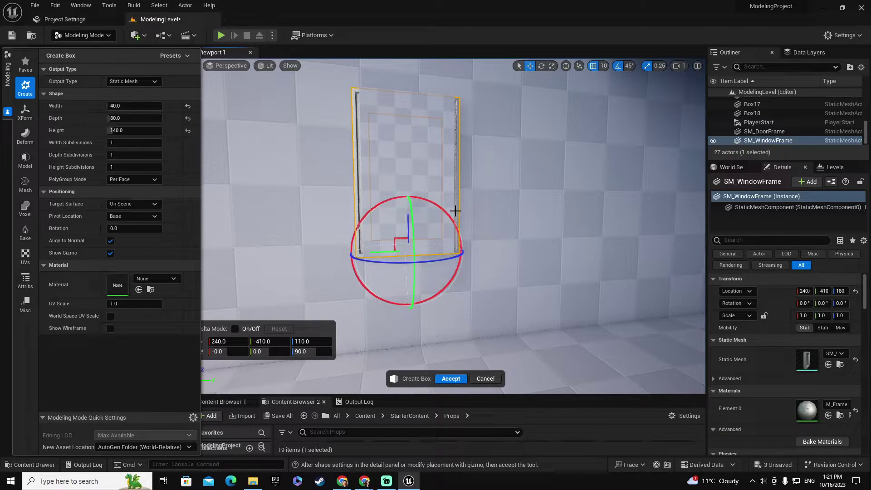
{"action": "right_click_drag", "start_coordinate": [455, 211], "coordinate": [485, 211]}
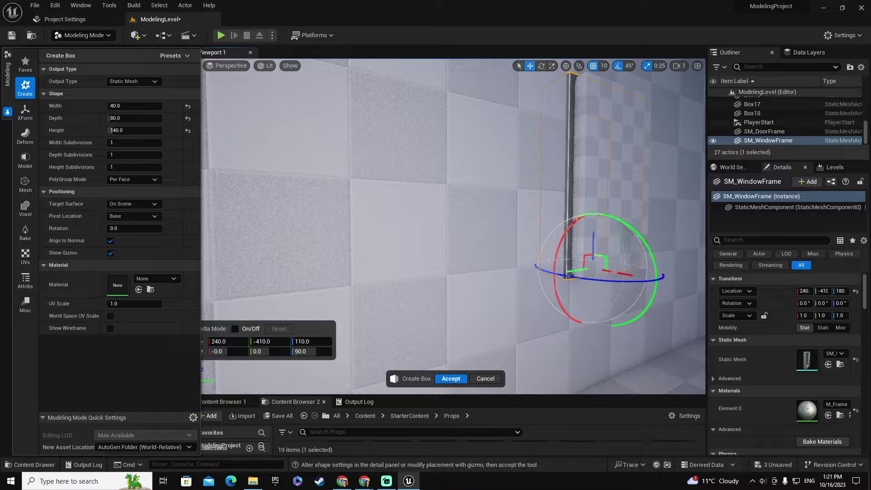
{"action": "right_click_drag", "start_coordinate": [384, 212], "coordinate": [421, 212]}
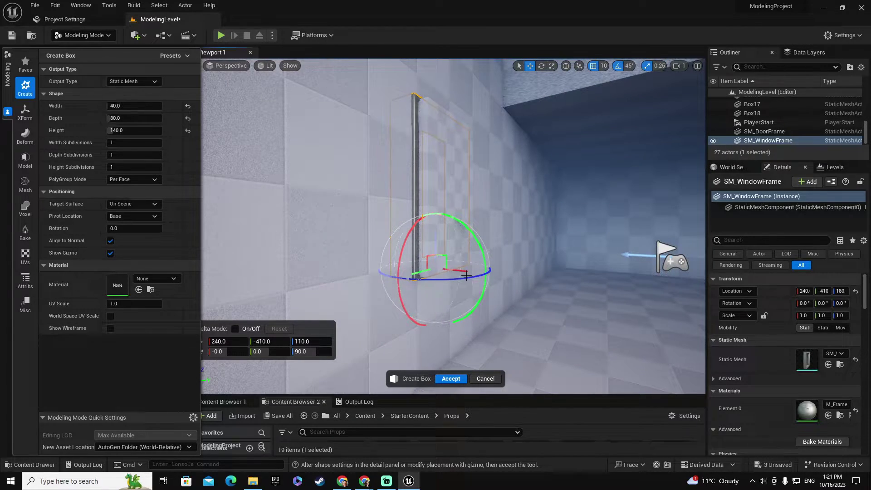
{"action": "right_click_drag", "start_coordinate": [466, 276], "coordinate": [406, 277]}
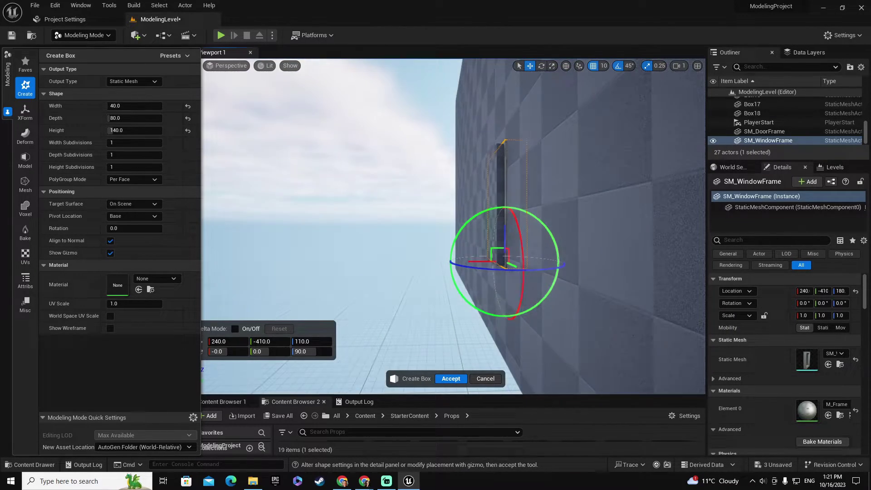
{"action": "right_click_drag", "start_coordinate": [409, 234], "coordinate": [363, 229]}
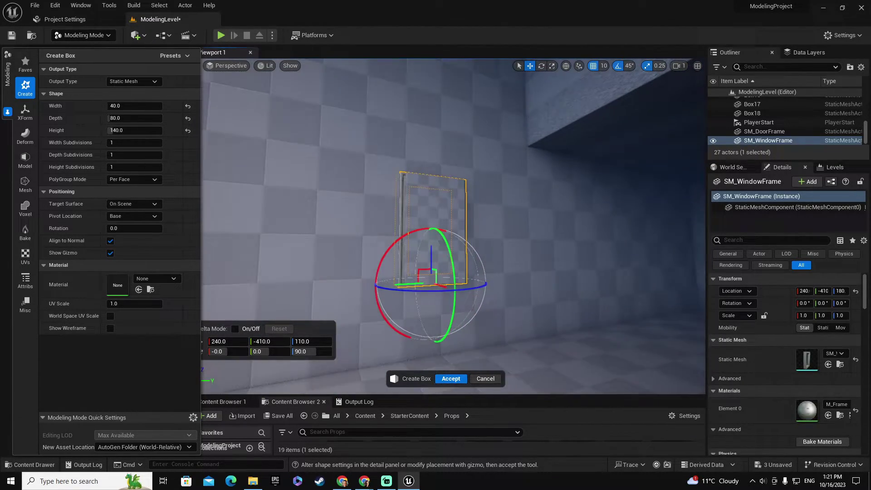
{"action": "left_click", "coordinate": [451, 379]}
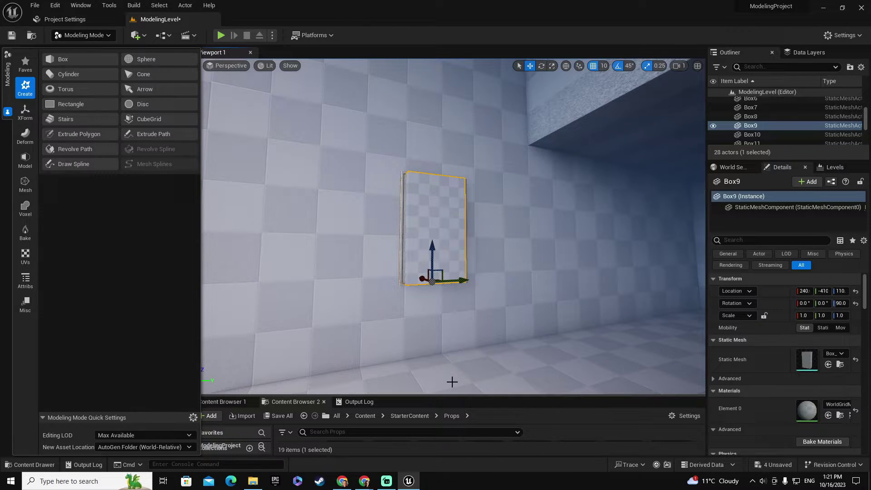
Cut the window opening by applying a Difference B - A Boolean to the new box and the wall behind it
{"action": "key", "text": "Escape"}
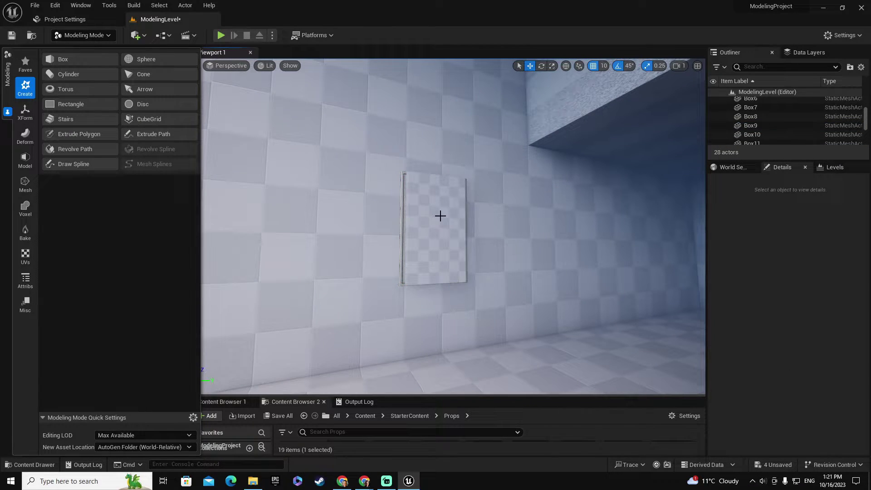
{"action": "left_click", "coordinate": [441, 222]}
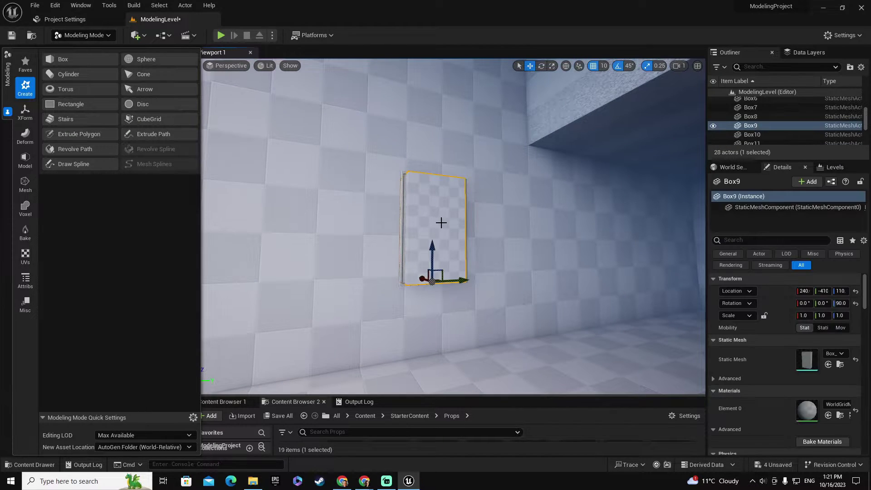
{"action": "left_click", "coordinate": [330, 248], "text": "ctrl"}
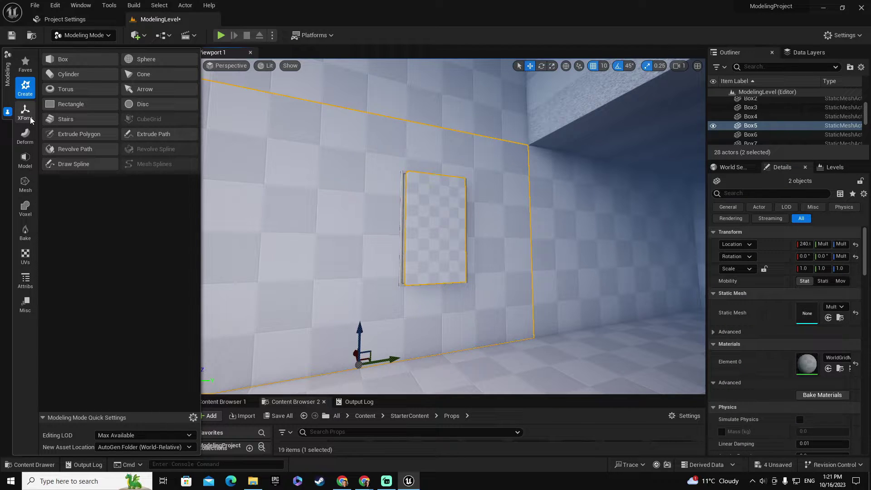
{"action": "left_click", "coordinate": [28, 160]}
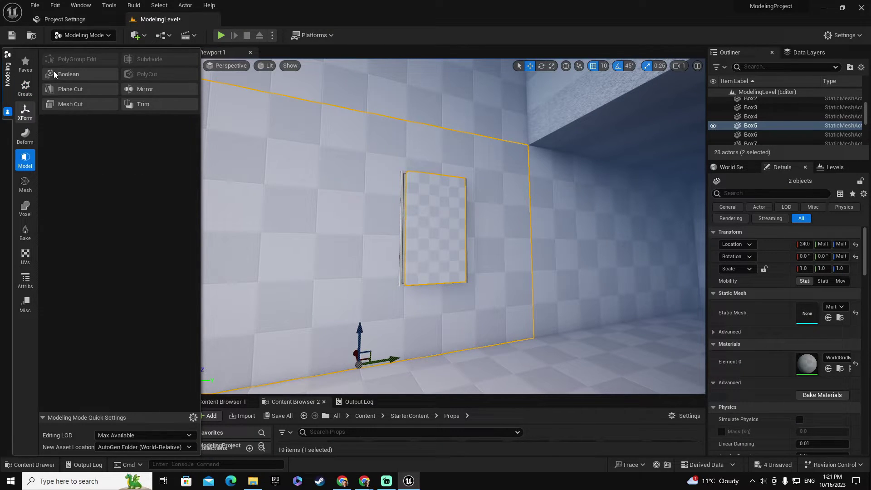
{"action": "left_click", "coordinate": [66, 75]}
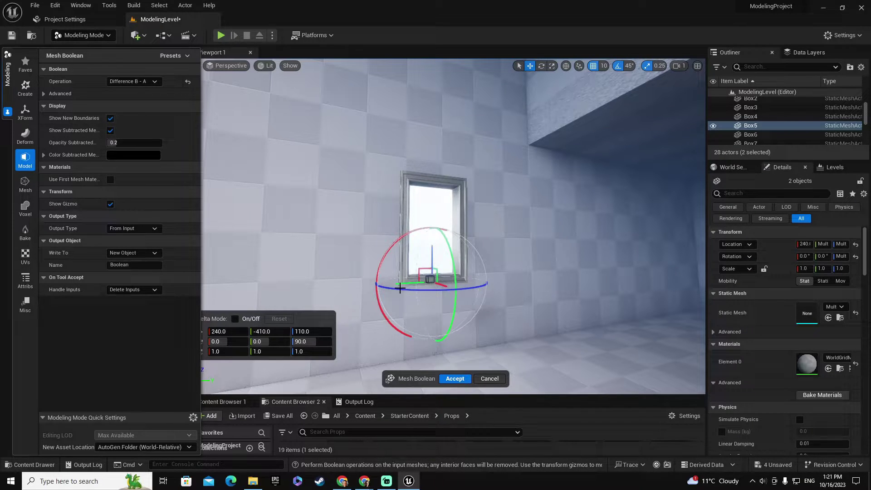
{"action": "mouse_move", "coordinate": [400, 284]}
{"action": "left_mouse_down"}
{"action": "mouse_move", "coordinate": [527, 278]}
{"action": "mouse_move", "coordinate": [391, 284]}
{"action": "mouse_move", "coordinate": [399, 281]}
{"action": "left_mouse_up"}
{"action": "right_click_drag", "start_coordinate": [411, 279], "coordinate": [531, 266]}
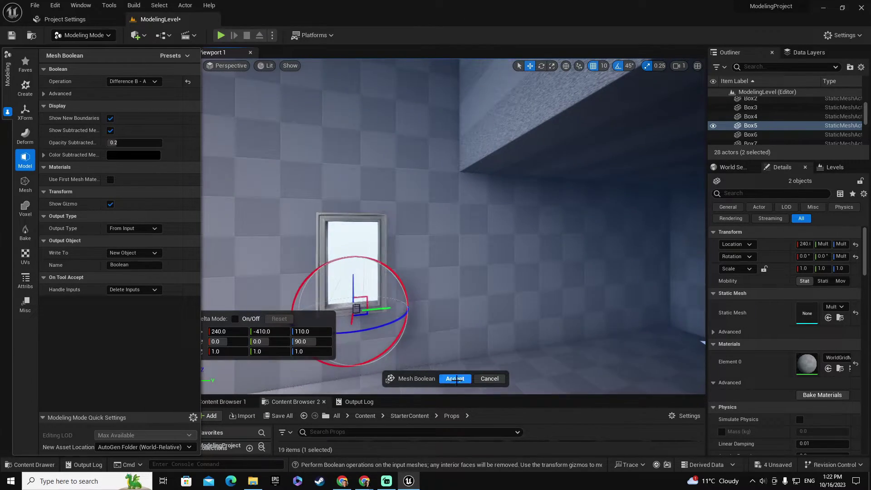
{"action": "left_click", "coordinate": [455, 379]}
Duplicate the window frame along the wall to Y -50
{"action": "right_click_drag", "start_coordinate": [455, 379], "coordinate": [436, 376]}
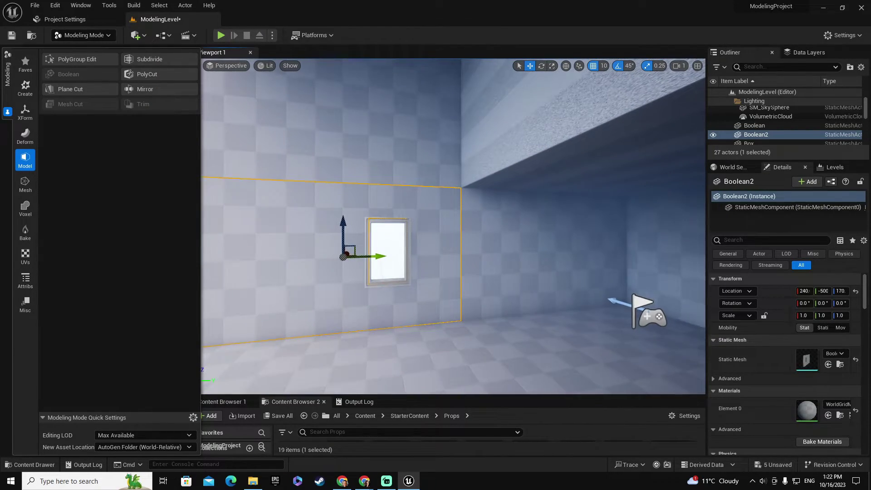
{"action": "scroll", "coordinate": [391, 278], "scroll_direction": "up", "scroll_amount": 1}
{"action": "left_click", "coordinate": [403, 250]}
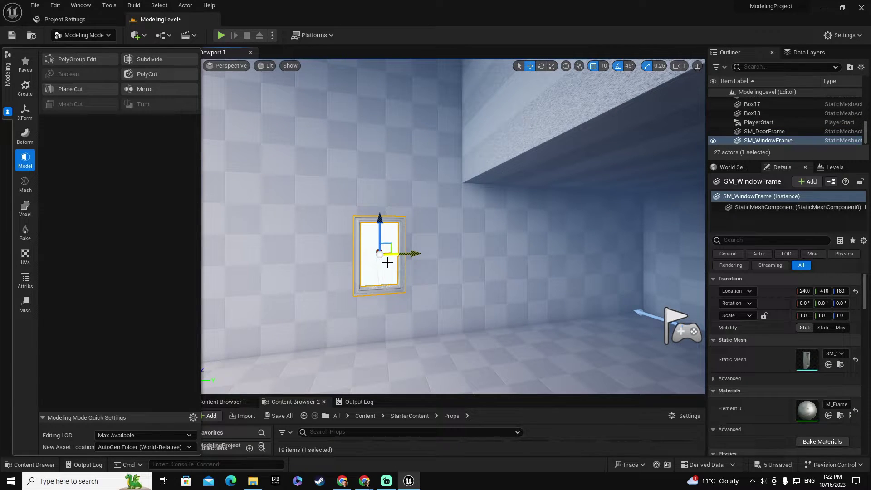
{"action": "left_click_drag", "start_coordinate": [414, 254], "coordinate": [578, 250], "text": "alt"}
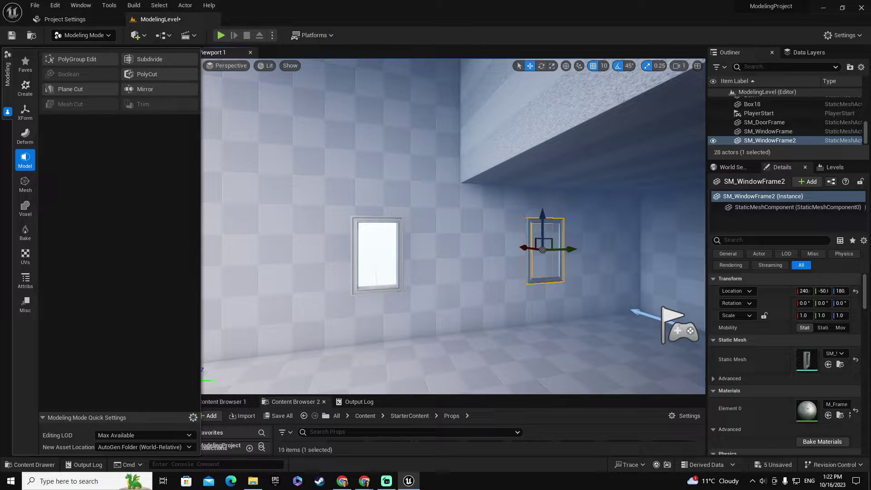
Place a new 40 x 80 x 140 box on the wall just below the second window frame
{"action": "mouse_move", "coordinate": [578, 249]}
{"action": "right_mouse_down"}
{"action": "mouse_move", "coordinate": [587, 238]}
{"action": "mouse_move", "coordinate": [577, 249]}
{"action": "right_mouse_up"}
{"action": "key", "text": "w"}
{"action": "right_click_drag", "start_coordinate": [435, 254], "coordinate": [435, 254]}
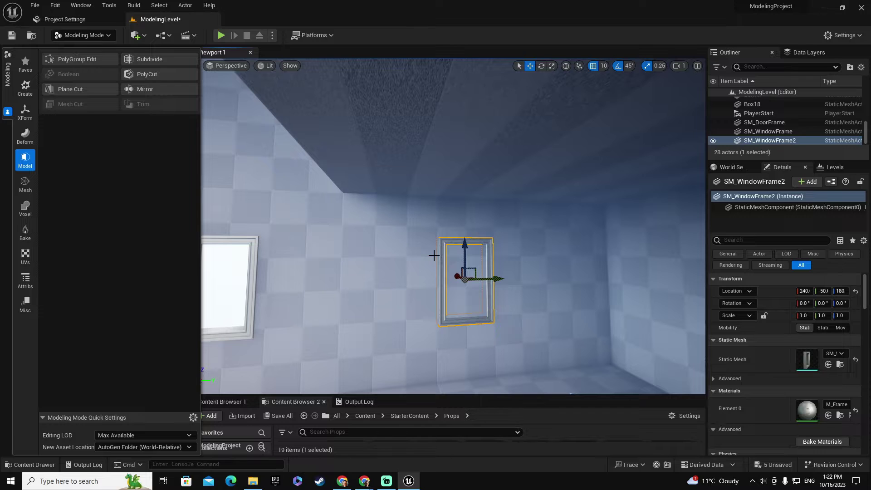
{"action": "left_click", "coordinate": [26, 88]}
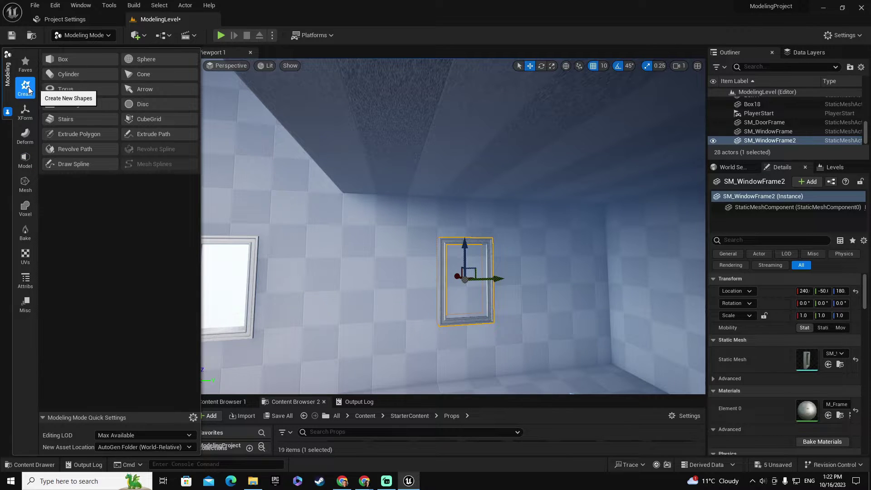
{"action": "left_click", "coordinate": [73, 62]}
{"action": "left_click", "coordinate": [471, 346]}
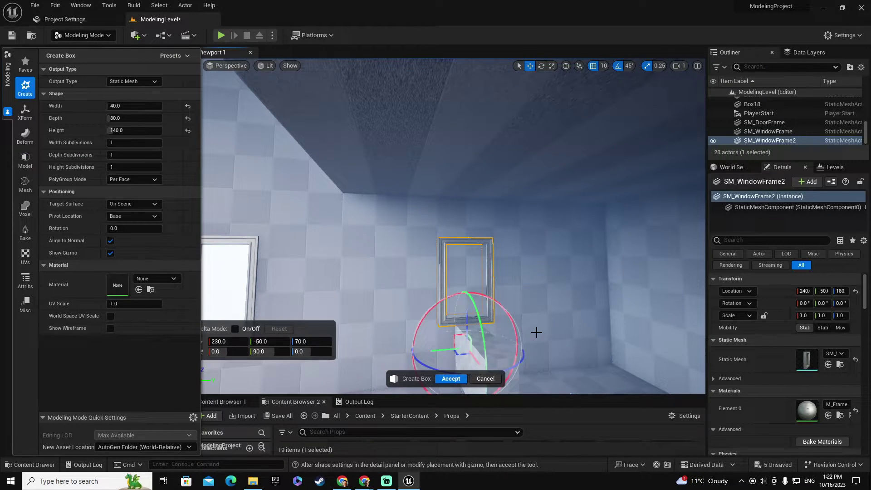
{"action": "right_click_drag", "start_coordinate": [470, 346], "coordinate": [471, 347]}
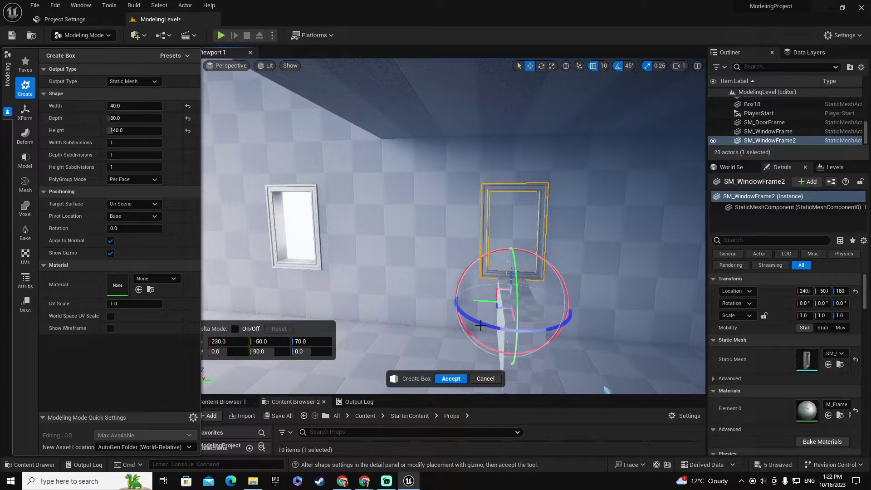
Rotate the box upright with a Z rotation of -90 degrees and raise it to Z 110
{"action": "left_click_drag", "start_coordinate": [509, 328], "coordinate": [565, 320]}
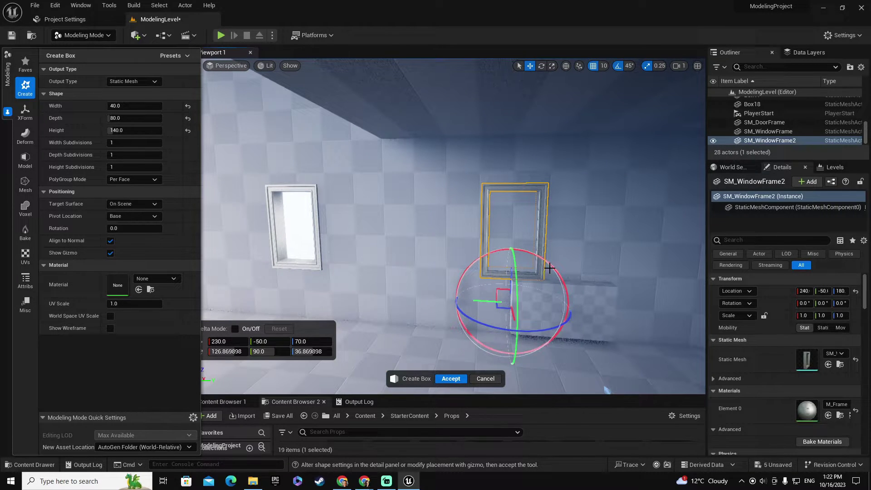
{"action": "left_click_drag", "start_coordinate": [554, 268], "coordinate": [464, 220]}
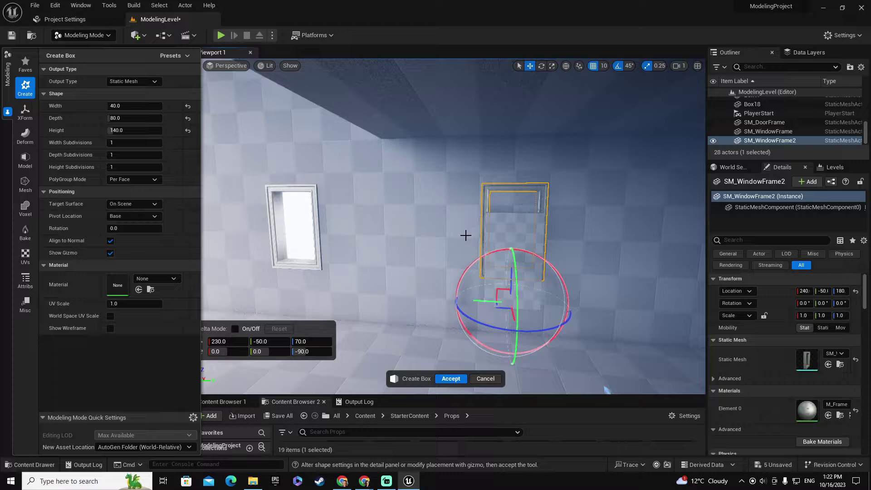
{"action": "left_click_drag", "start_coordinate": [511, 272], "coordinate": [508, 250]}
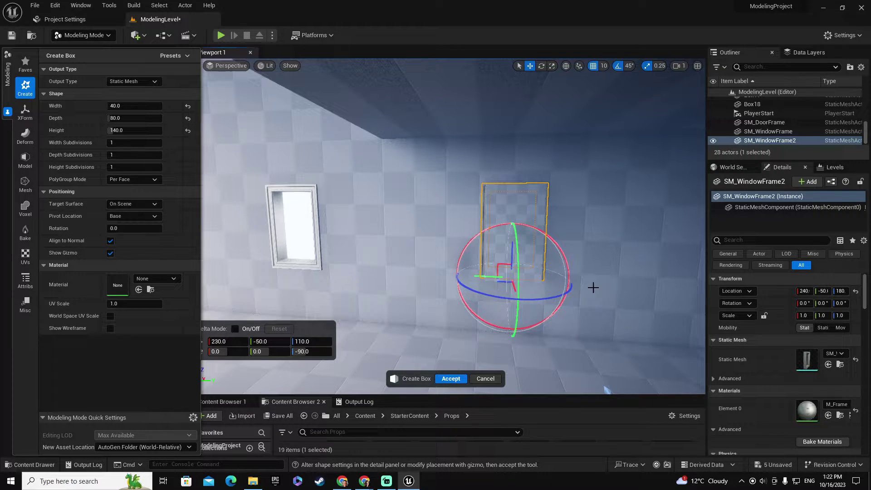
Push the box into the wall at X 240 behind the second window frame and create it
{"action": "key", "text": "a"}
{"action": "right_click_drag", "start_coordinate": [594, 287], "coordinate": [685, 285]}
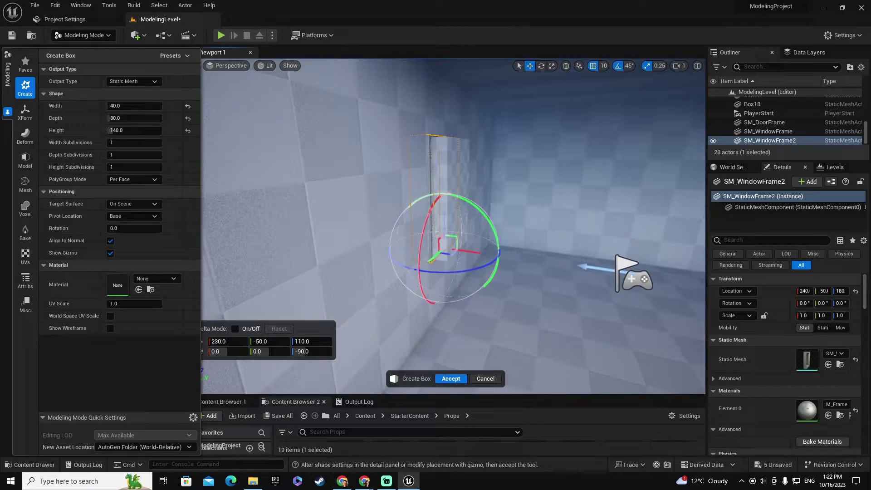
{"action": "right_click_drag", "start_coordinate": [454, 227], "coordinate": [454, 272]}
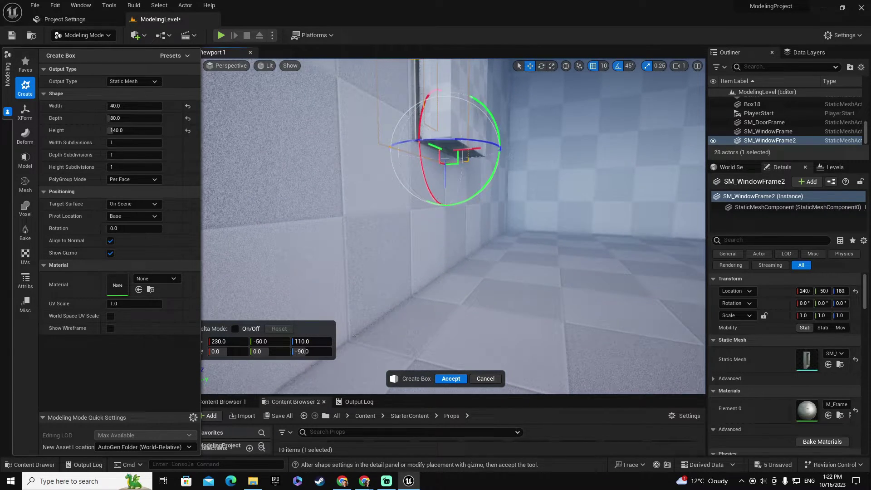
{"action": "right_click_drag", "start_coordinate": [566, 312], "coordinate": [566, 311]}
{"action": "key", "text": "e"}
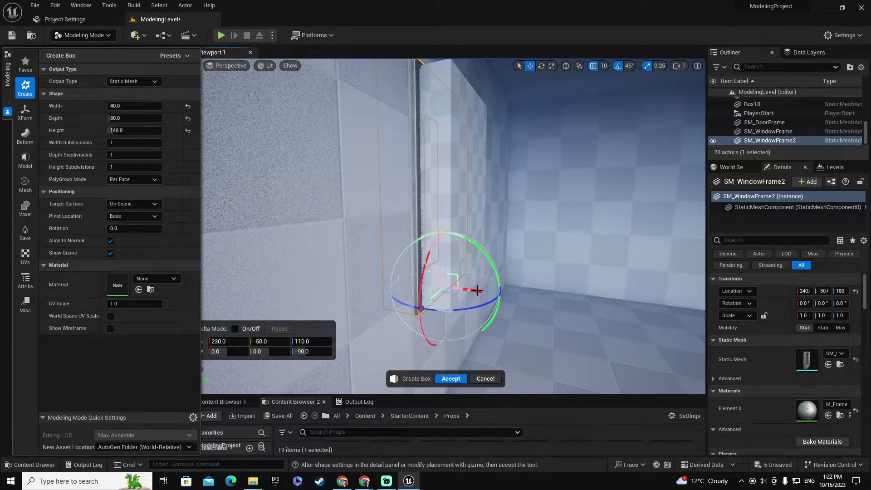
{"action": "left_click_drag", "start_coordinate": [475, 289], "coordinate": [459, 283]}
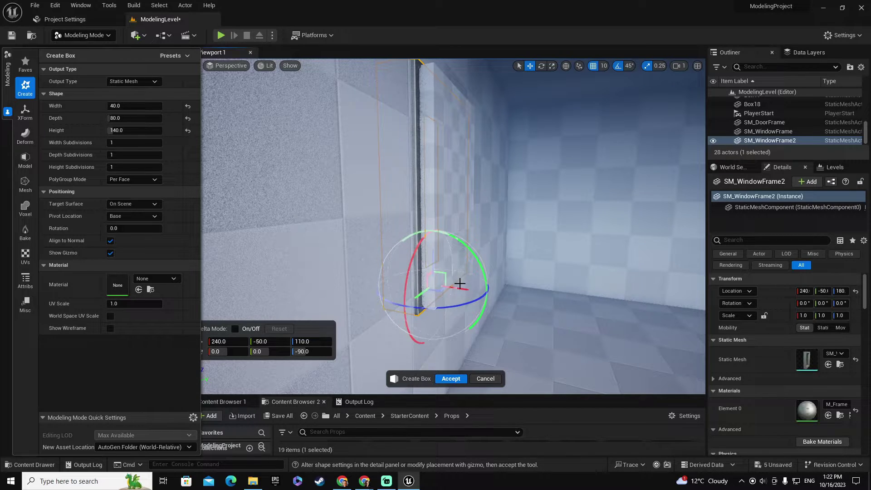
{"action": "right_click_drag", "start_coordinate": [546, 293], "coordinate": [522, 302]}
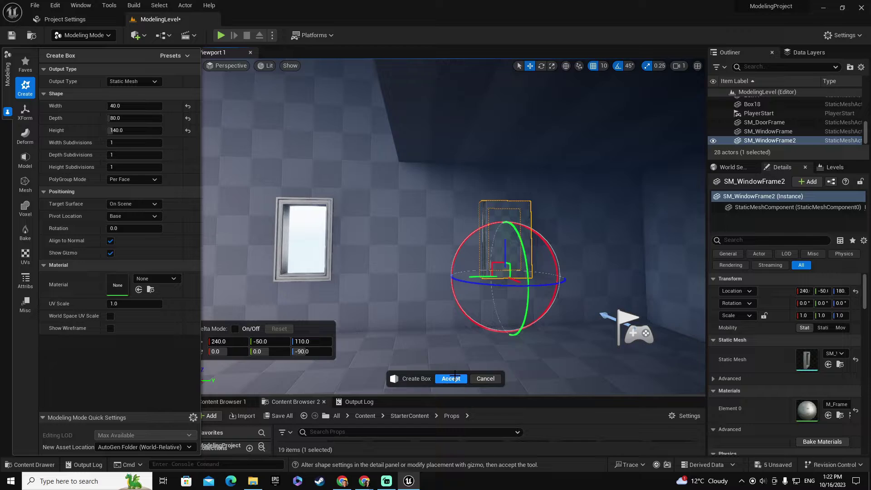
{"action": "left_click", "coordinate": [453, 378]}
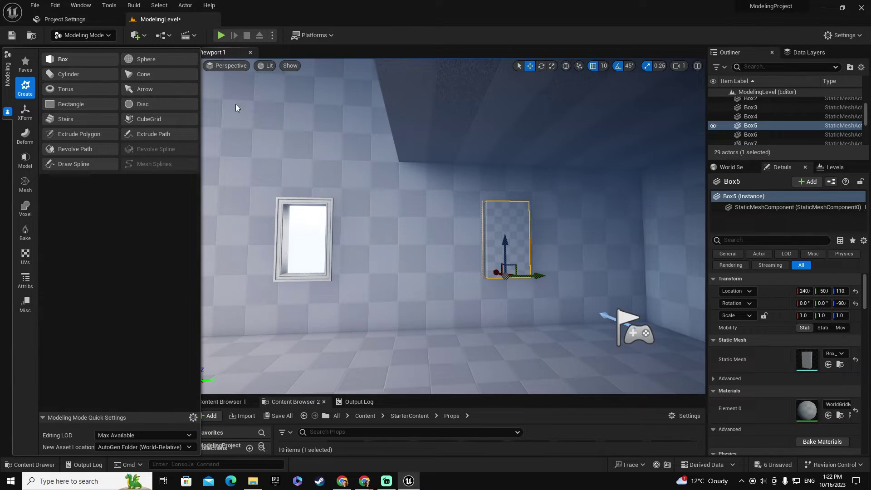
Cut the second window opening by applying a Difference B - A Boolean to the box and its surrounding wall
{"action": "key", "text": "Escape"}
{"action": "left_click", "coordinate": [514, 228]}
{"action": "left_click", "coordinate": [431, 226], "text": "ctrl"}
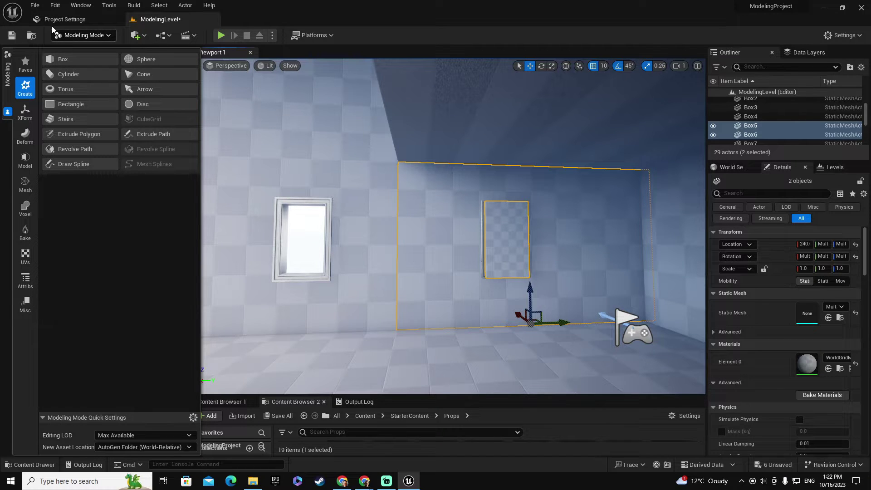
{"action": "left_click", "coordinate": [26, 157]}
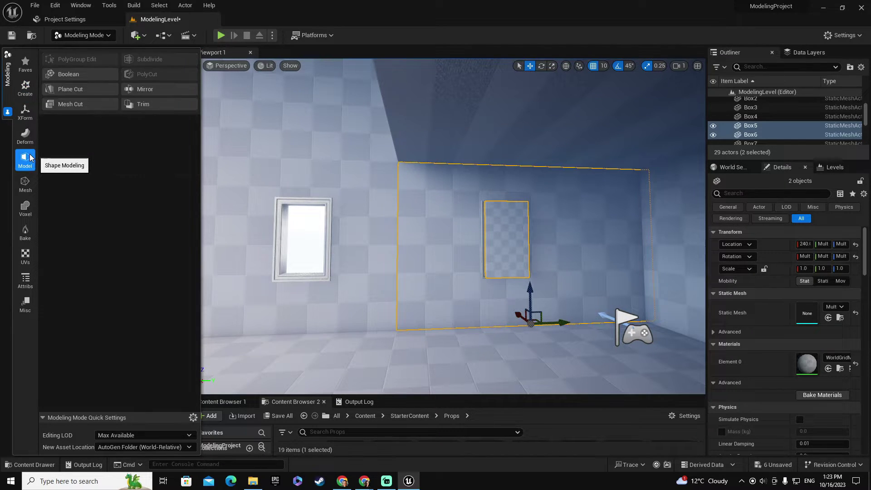
{"action": "left_click", "coordinate": [88, 73]}
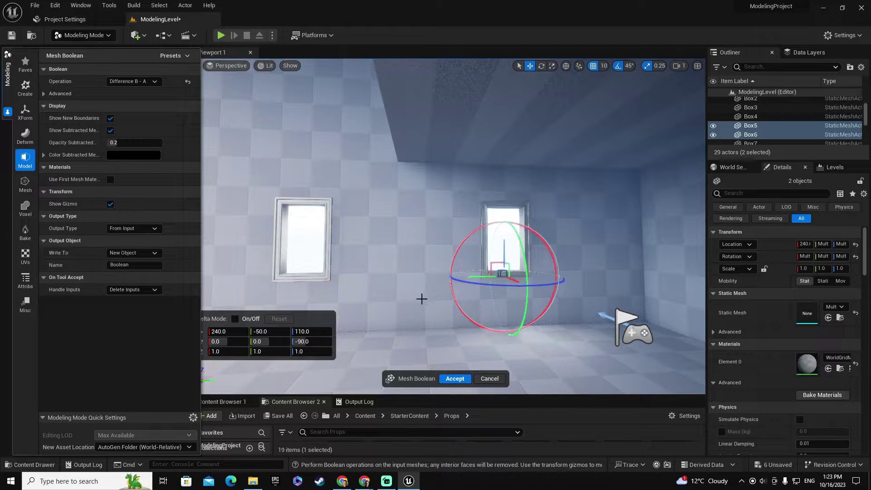
{"action": "left_click", "coordinate": [455, 380]}
{"action": "right_click_drag", "start_coordinate": [529, 351], "coordinate": [694, 341]}
{"action": "right_click_drag", "start_coordinate": [529, 317], "coordinate": [594, 259]}
{"action": "right_click_drag", "start_coordinate": [599, 223], "coordinate": [605, 209]}
{"action": "right_click_drag", "start_coordinate": [558, 332], "coordinate": [552, 332]}
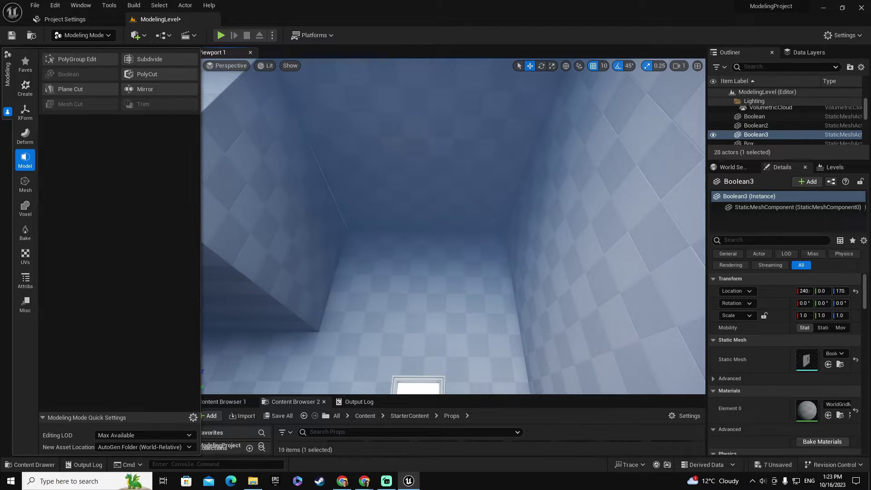
Place a new 40 x 80 x 140 box on the ceiling at about X -510, Y -210, Z 620
{"action": "right_click_drag", "start_coordinate": [417, 266], "coordinate": [413, 250]}
{"action": "right_click_drag", "start_coordinate": [549, 324], "coordinate": [550, 318]}
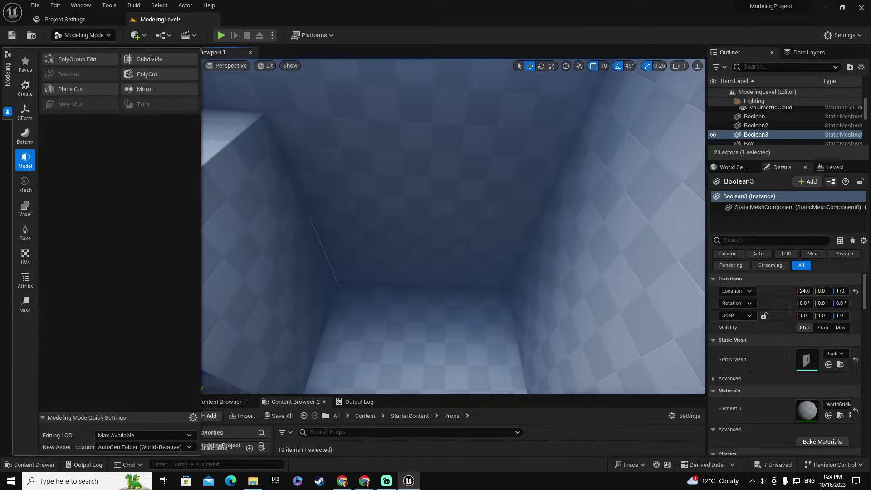
{"action": "right_click_drag", "start_coordinate": [449, 249], "coordinate": [449, 249]}
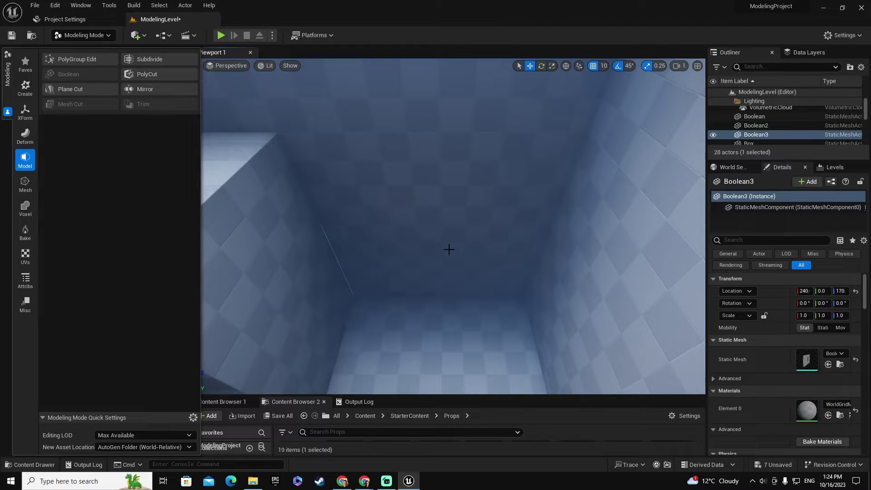
{"action": "left_click", "coordinate": [26, 88]}
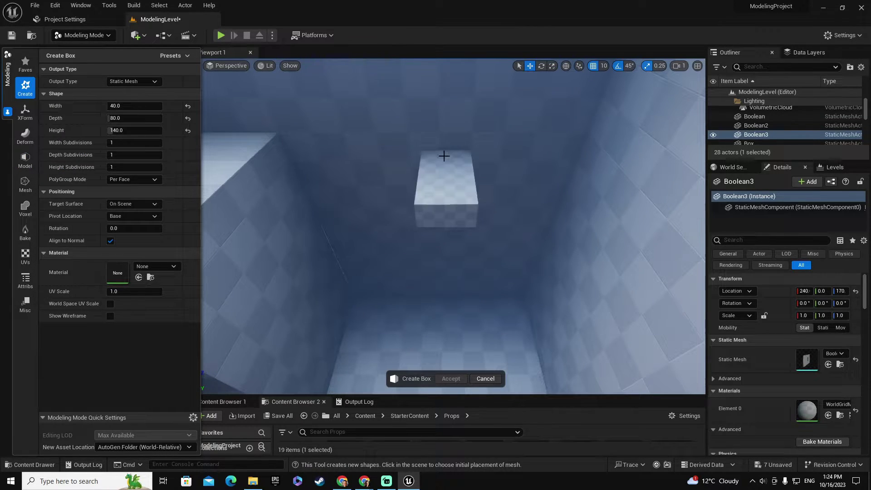
{"action": "left_click", "coordinate": [443, 161]}
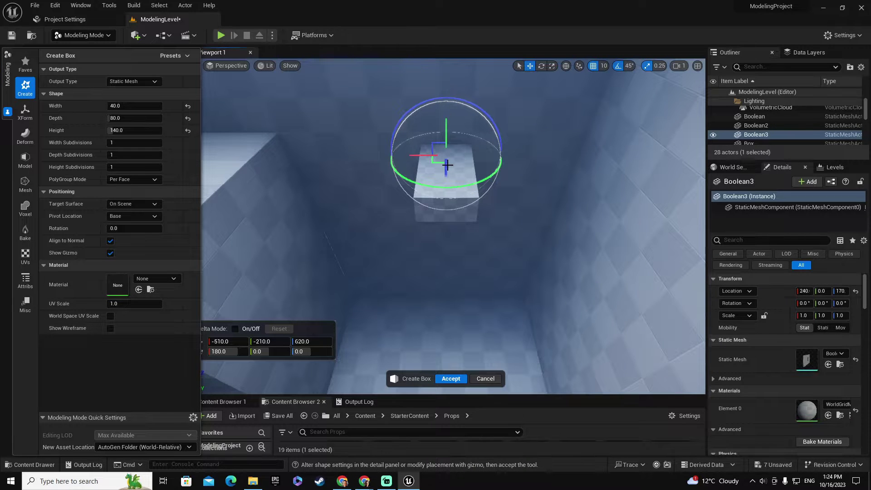
Set the new box's X rotation to 90 degrees and raise it into the ceiling at Z 630
{"action": "right_click_drag", "start_coordinate": [447, 165], "coordinate": [436, 117]}
{"action": "right_click_drag", "start_coordinate": [549, 148], "coordinate": [585, 90]}
{"action": "key", "text": "w"}
{"action": "right_click_drag", "start_coordinate": [589, 123], "coordinate": [548, 148]}
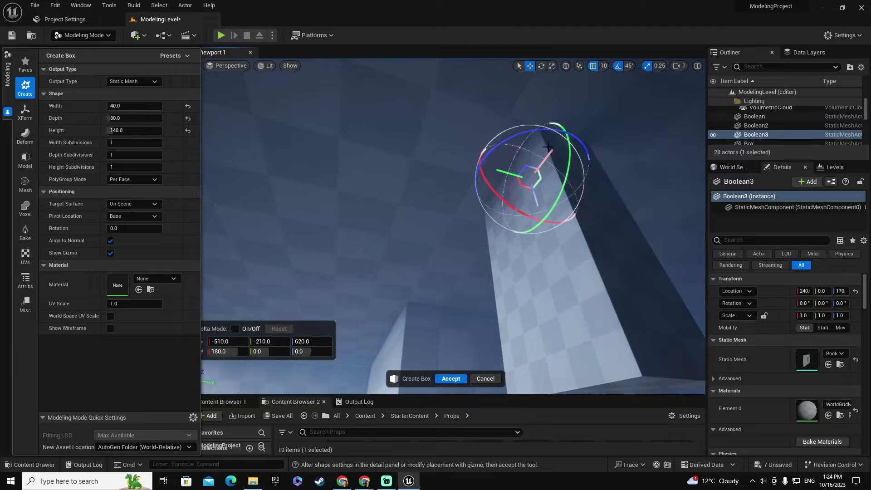
{"action": "left_click_drag", "start_coordinate": [496, 195], "coordinate": [607, 266]}
{"action": "right_click_drag", "start_coordinate": [639, 226], "coordinate": [456, 213]}
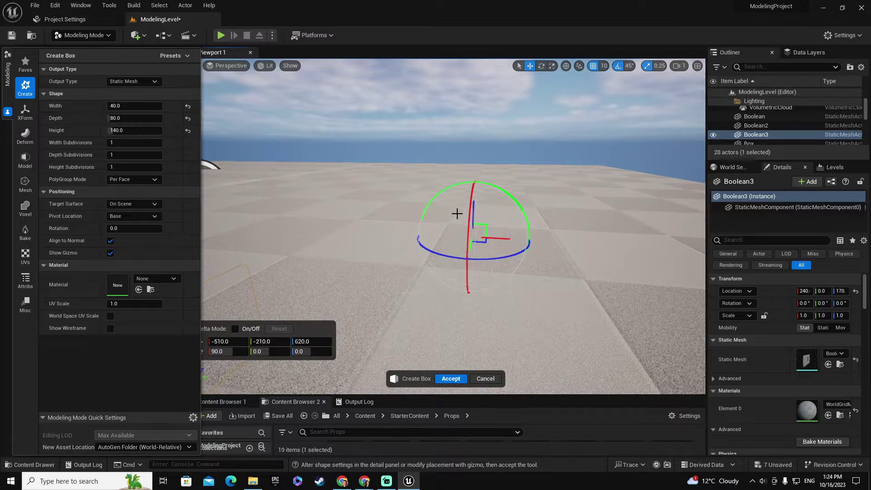
{"action": "left_click_drag", "start_coordinate": [472, 196], "coordinate": [472, 190]}
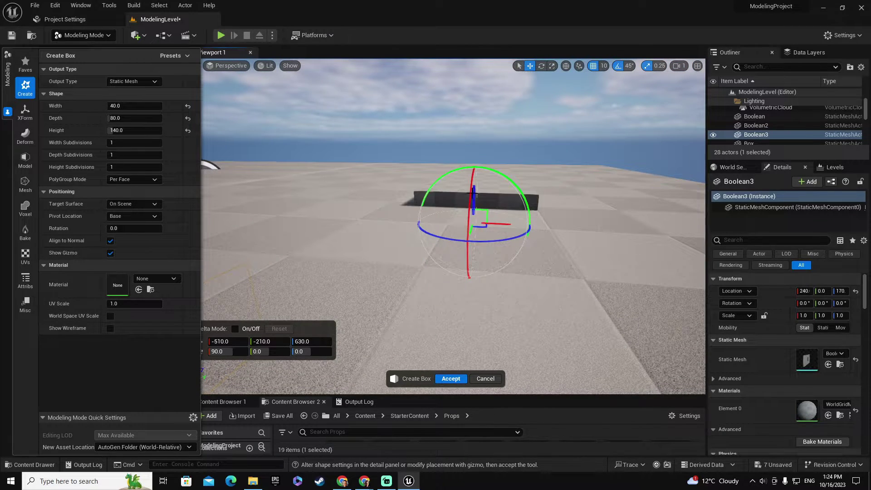
{"action": "mouse_move", "coordinate": [472, 190]}
{"action": "right_mouse_down"}
{"action": "mouse_move", "coordinate": [473, 168]}
{"action": "mouse_move", "coordinate": [484, 204]}
{"action": "mouse_move", "coordinate": [475, 174]}
{"action": "mouse_move", "coordinate": [476, 205]}
{"action": "mouse_move", "coordinate": [476, 176]}
{"action": "right_mouse_up"}
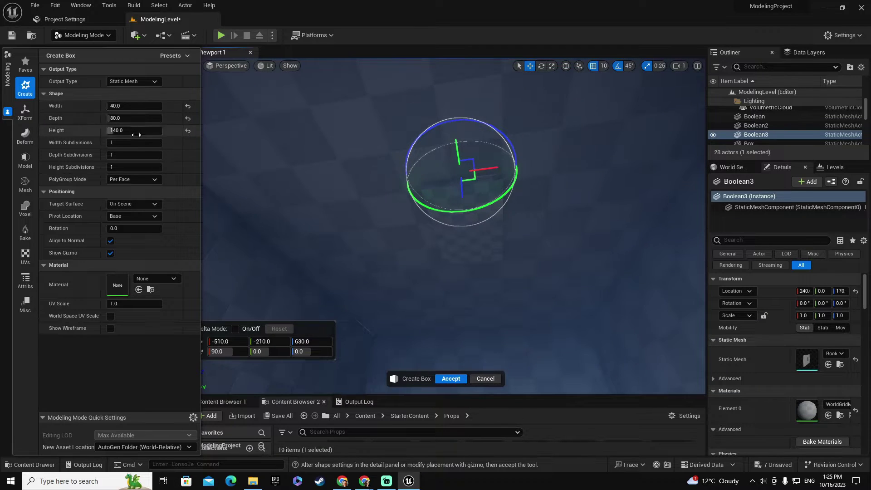
Resize the ceiling box to a height of 200 and a depth of 200, and create it
{"action": "left_click", "coordinate": [154, 130]}
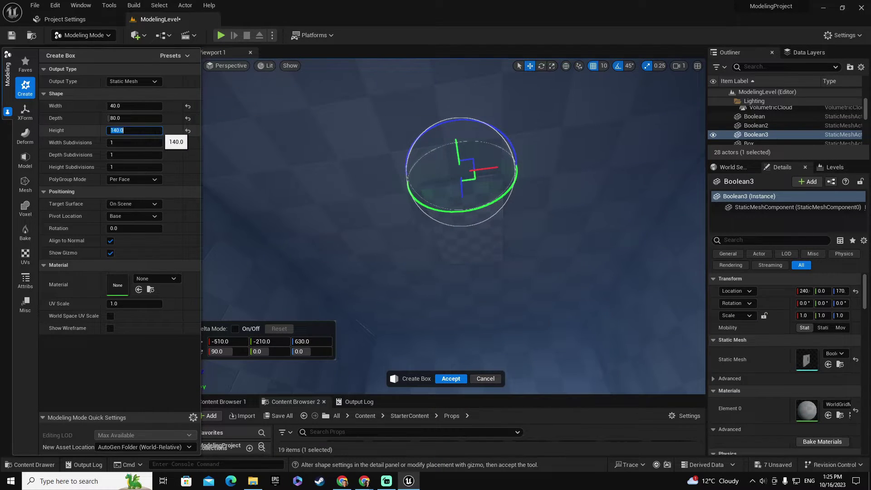
{"action": "type", "text": "200"}
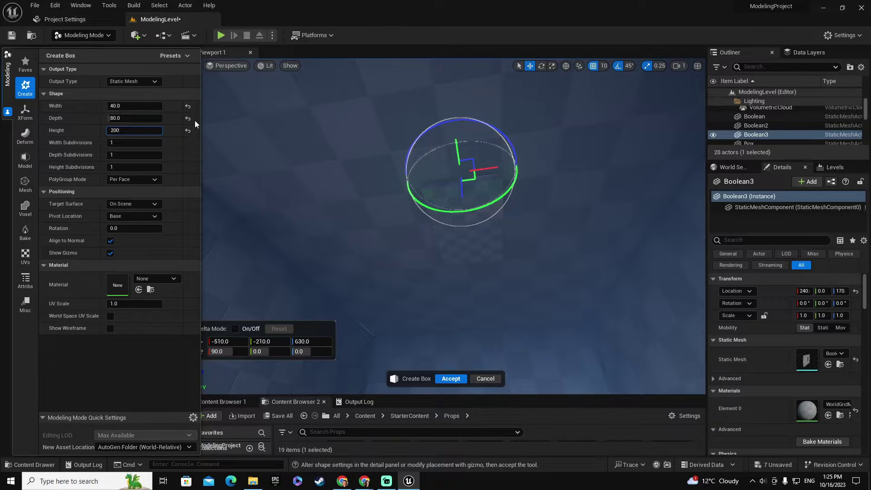
{"action": "key", "text": "Return"}
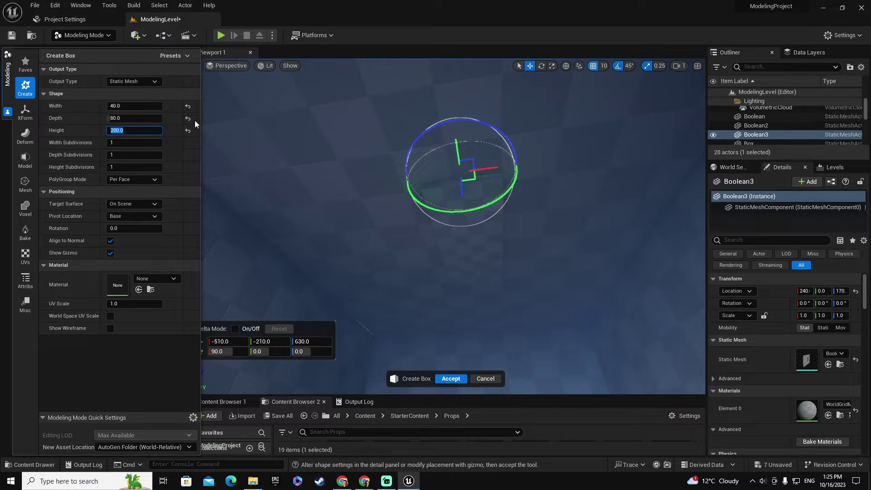
{"action": "left_click", "coordinate": [136, 118]}
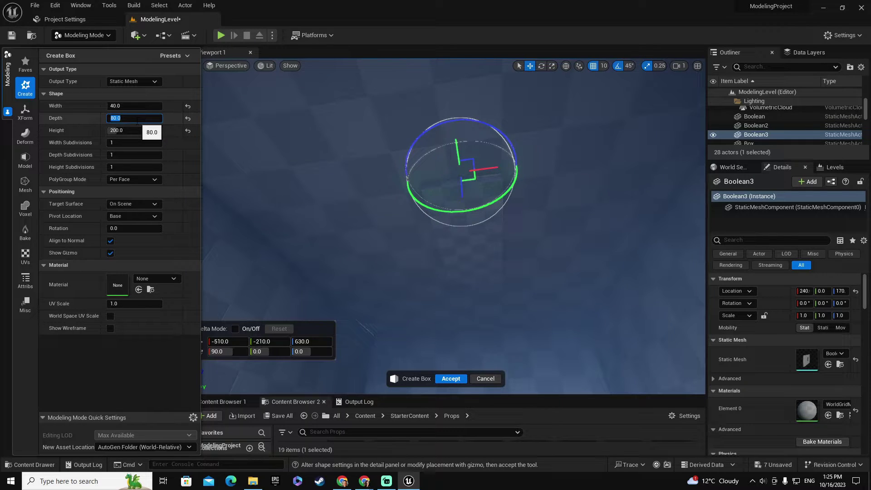
{"action": "type", "text": "200"}
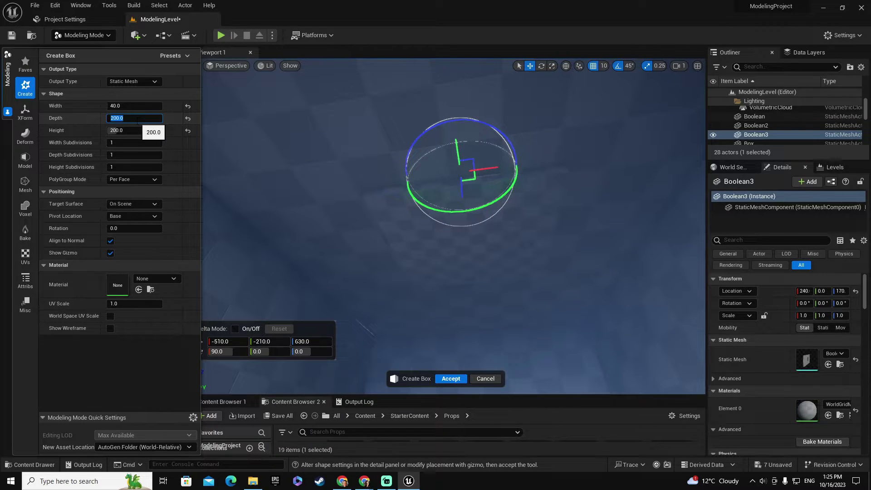
{"action": "key", "text": "Return"}
{"action": "mouse_move", "coordinate": [474, 266]}
{"action": "right_mouse_down"}
{"action": "mouse_move", "coordinate": [476, 248]}
{"action": "mouse_move", "coordinate": [480, 277]}
{"action": "mouse_move", "coordinate": [484, 249]}
{"action": "mouse_move", "coordinate": [486, 267]}
{"action": "right_mouse_up"}
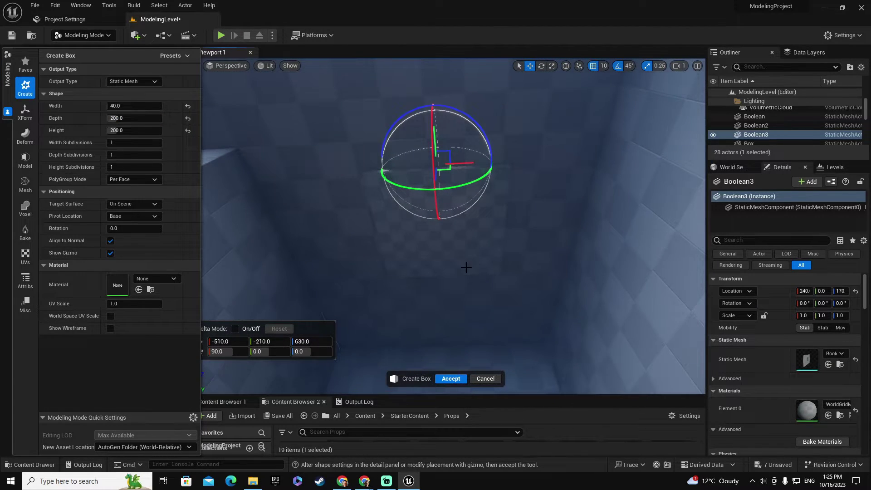
{"action": "left_click", "coordinate": [451, 380]}
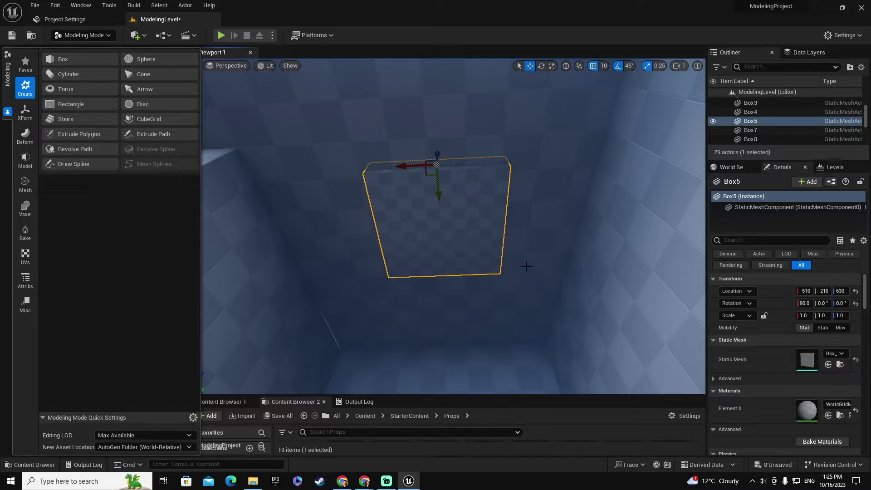
Cut a skylight opening by applying a Difference A - B Boolean to the ceiling and the embedded box
{"action": "left_click", "coordinate": [534, 246]}
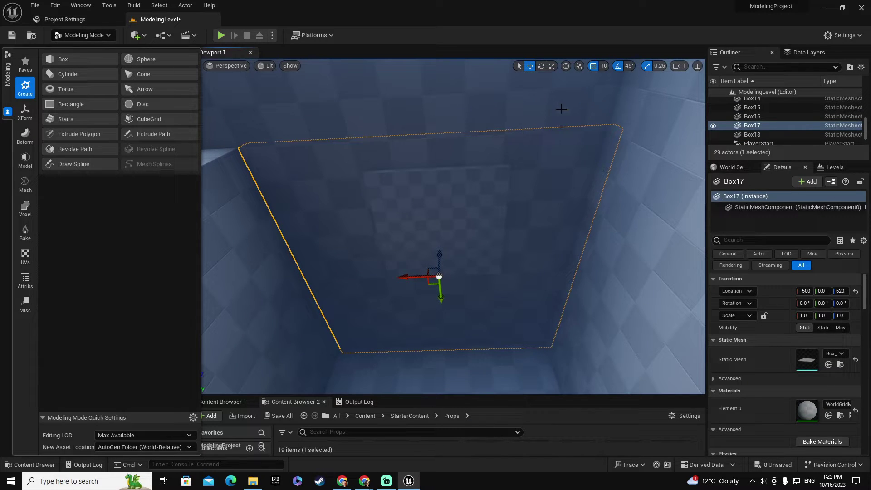
{"action": "left_click", "coordinate": [479, 214], "text": "ctrl"}
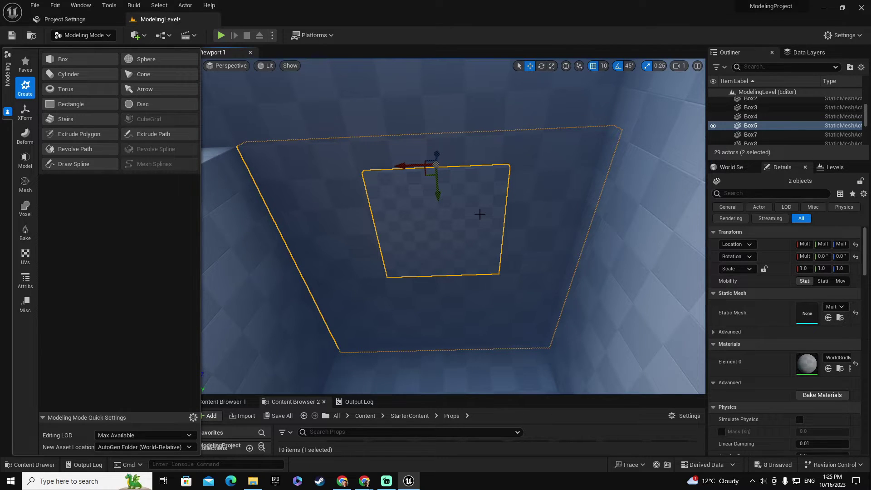
{"action": "left_click", "coordinate": [25, 160]}
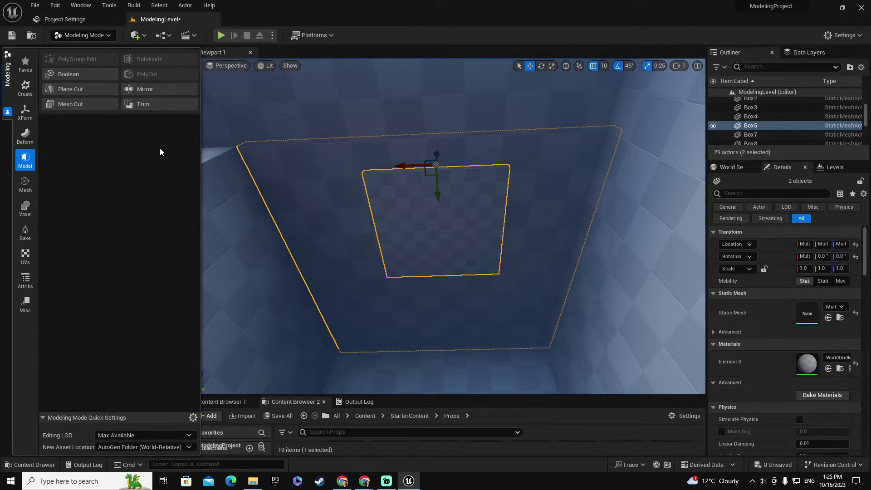
{"action": "left_click", "coordinate": [75, 75]}
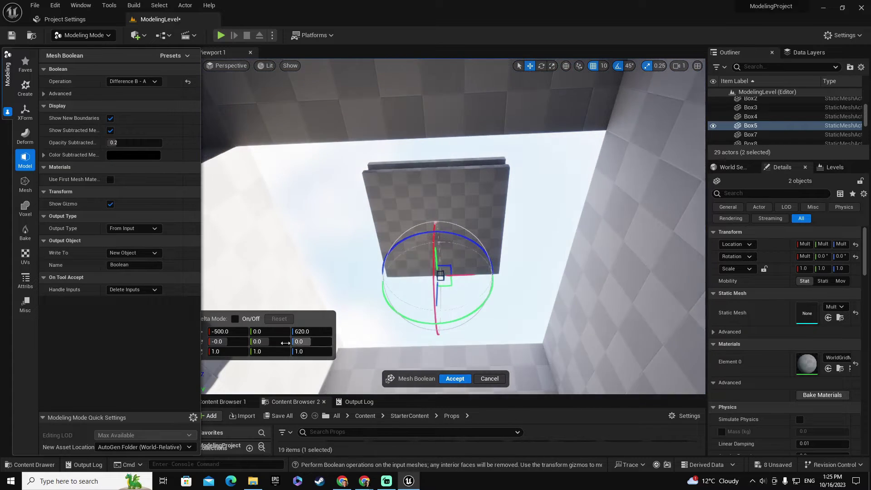
{"action": "left_click", "coordinate": [155, 81]}
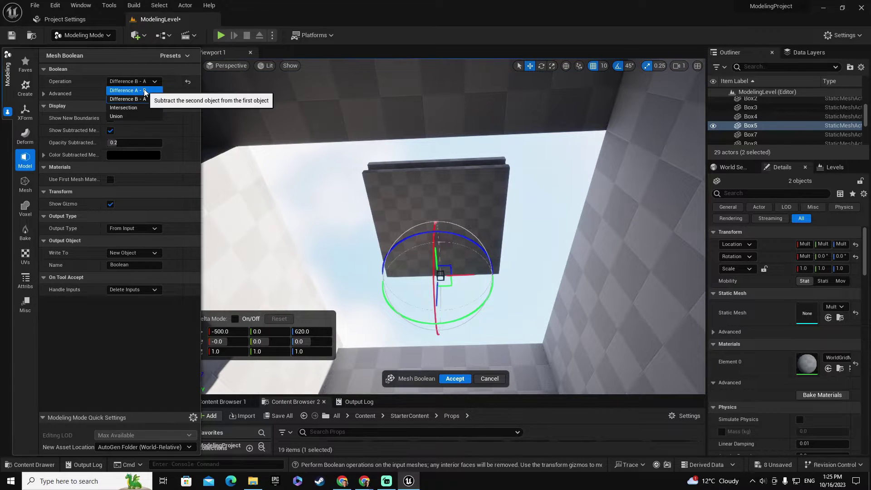
{"action": "left_click", "coordinate": [144, 90]}
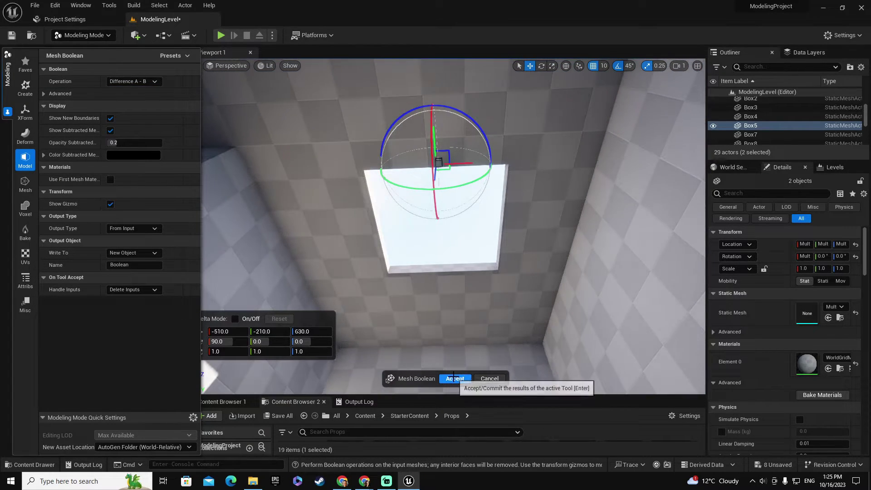
{"action": "left_click", "coordinate": [454, 379]}
{"action": "right_click_drag", "start_coordinate": [454, 379], "coordinate": [448, 271]}
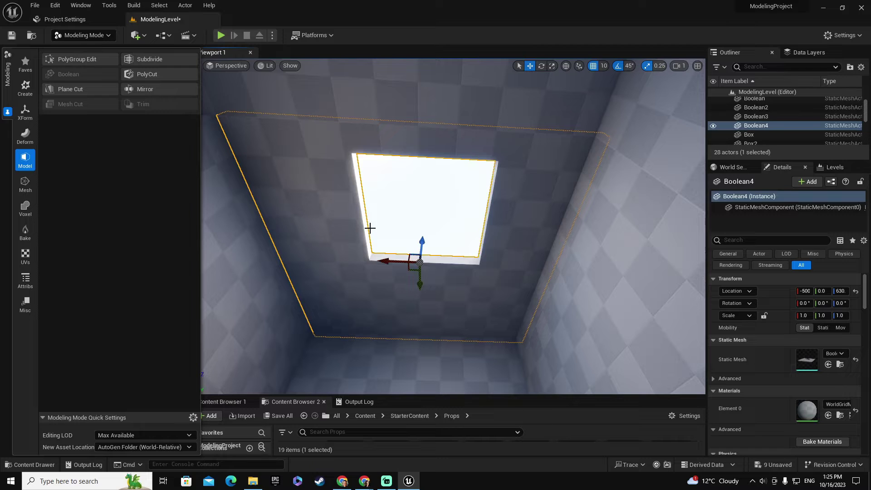
Switch to Selection Mode, add an SM_WindowFrame to the level and raise it to the ceiling opening at about Z 650
{"action": "right_click_drag", "start_coordinate": [502, 185], "coordinate": [504, 363]}
{"action": "right_click_drag", "start_coordinate": [499, 184], "coordinate": [307, 276]}
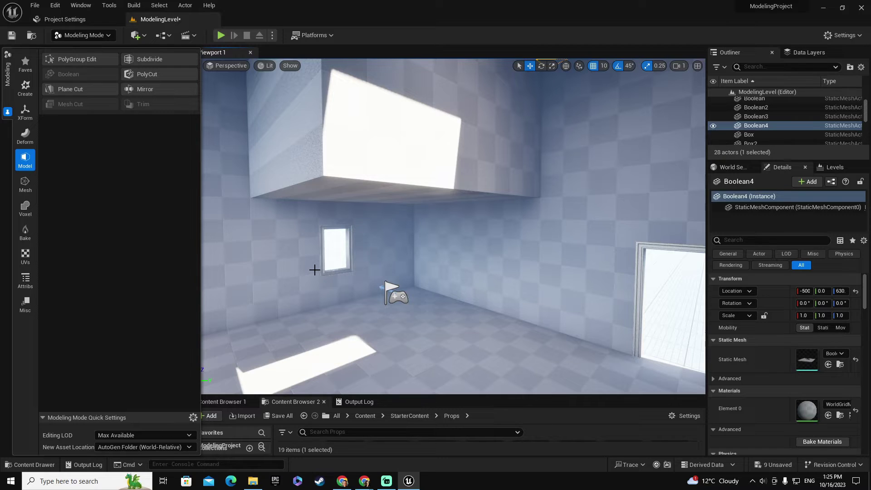
{"action": "right_click_drag", "start_coordinate": [524, 202], "coordinate": [658, 190]}
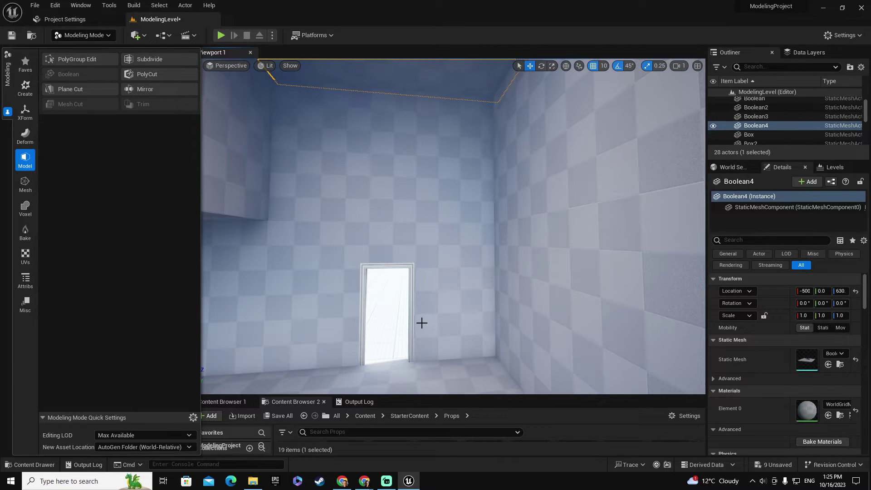
{"action": "mouse_move", "coordinate": [421, 322]}
{"action": "right_mouse_down"}
{"action": "mouse_move", "coordinate": [420, 236]}
{"action": "mouse_move", "coordinate": [408, 319]}
{"action": "right_mouse_up"}
{"action": "right_click_drag", "start_coordinate": [375, 245], "coordinate": [375, 278]}
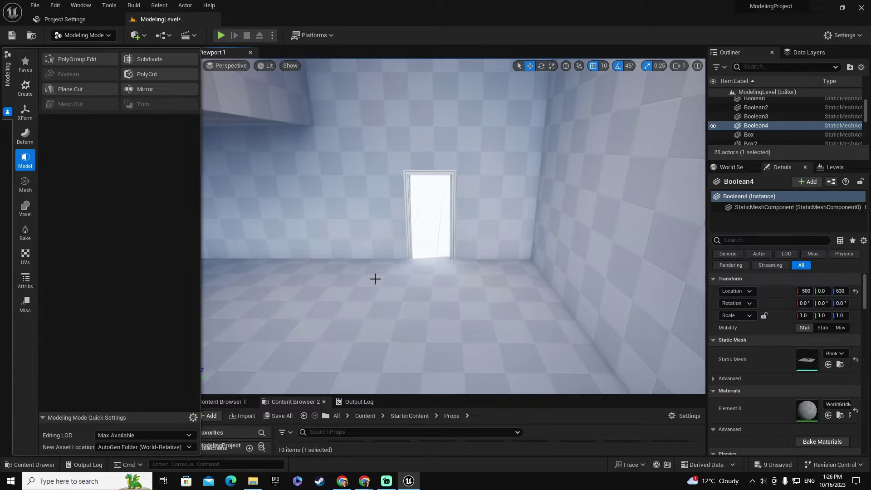
{"action": "key", "text": "shift+1"}
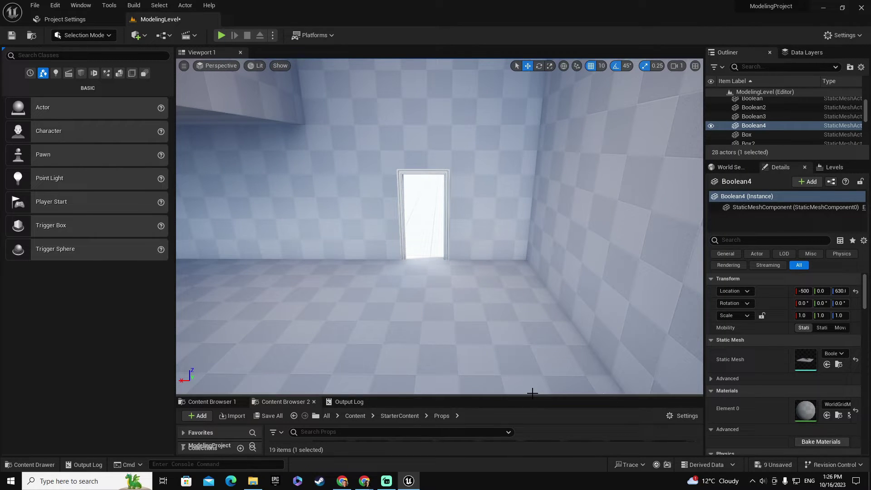
{"action": "left_click_drag", "start_coordinate": [532, 395], "coordinate": [535, 269]}
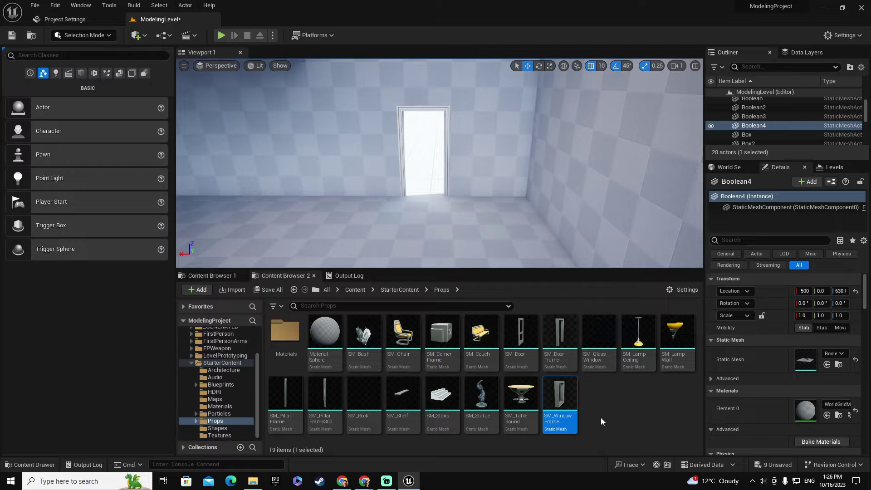
{"action": "left_click_drag", "start_coordinate": [560, 395], "coordinate": [435, 79]}
{"action": "right_click_drag", "start_coordinate": [498, 182], "coordinate": [470, 206]}
{"action": "left_click_drag", "start_coordinate": [450, 264], "coordinate": [448, 68]}
{"action": "right_click_drag", "start_coordinate": [492, 158], "coordinate": [495, 109]}
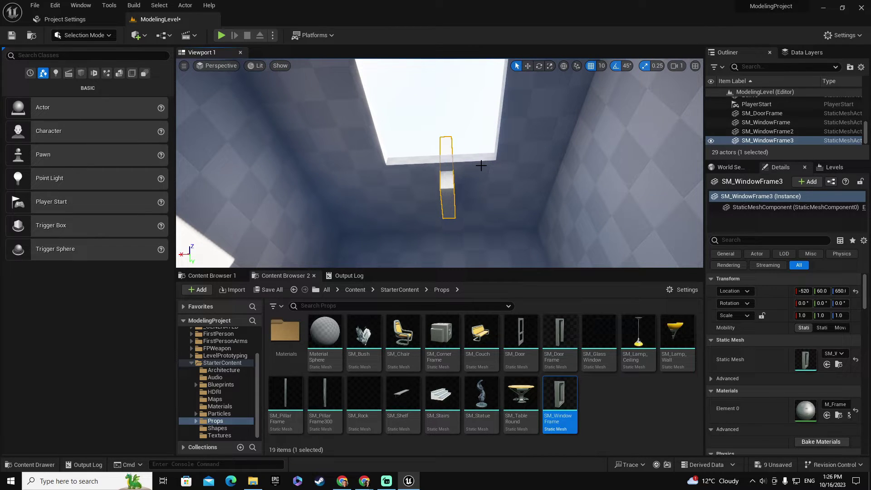
Rotate the window frame to lie flat with the ceiling and slide it to Y -120 over the skylight opening
{"action": "left_click_drag", "start_coordinate": [415, 199], "coordinate": [438, 206]}
{"action": "right_click_drag", "start_coordinate": [437, 207], "coordinate": [313, 199]}
{"action": "left_click_drag", "start_coordinate": [442, 136], "coordinate": [454, 177]}
{"action": "right_click_drag", "start_coordinate": [562, 116], "coordinate": [522, 89]}
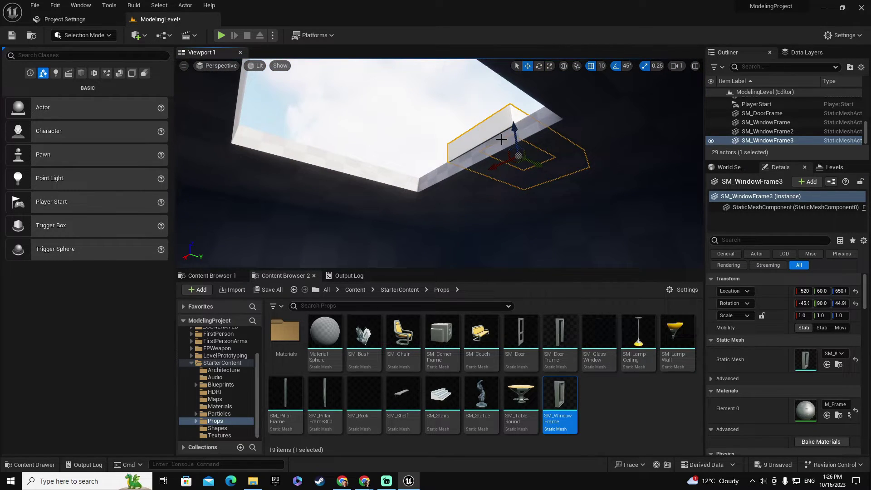
{"action": "left_click_drag", "start_coordinate": [542, 167], "coordinate": [413, 109]}
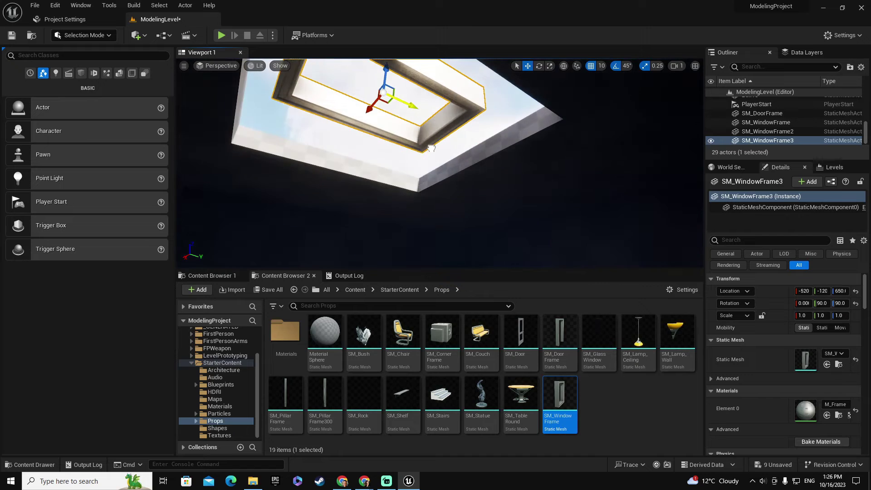
Scale the window frame to 2.25 on Y and 1.5 on Z to fit the skylight opening
{"action": "right_click_drag", "start_coordinate": [413, 109], "coordinate": [236, 188]}
{"action": "key", "text": "w"}
{"action": "right_click_drag", "start_coordinate": [456, 150], "coordinate": [542, 95]}
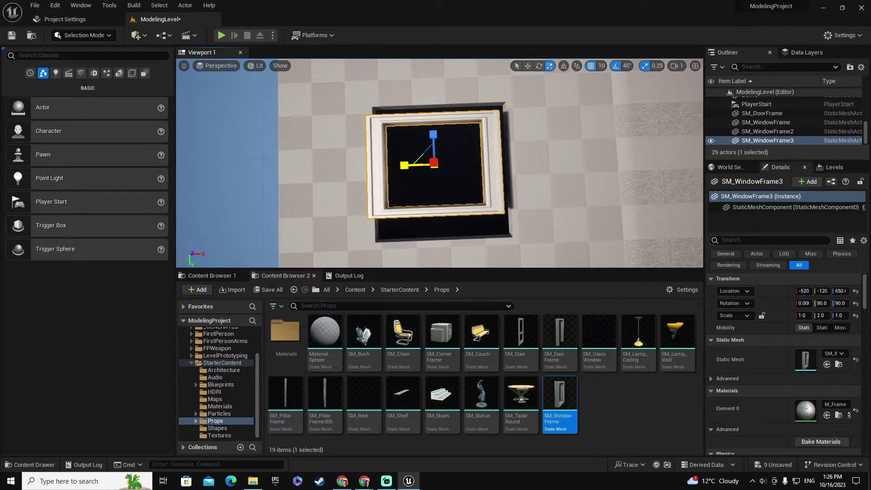
{"action": "mouse_move", "coordinate": [433, 134]}
{"action": "left_mouse_down"}
{"action": "mouse_move", "coordinate": [433, 117]}
{"action": "mouse_move", "coordinate": [434, 126]}
{"action": "left_mouse_up"}
{"action": "right_click_drag", "start_coordinate": [433, 136], "coordinate": [540, 99]}
{"action": "right_click_drag", "start_coordinate": [301, 160], "coordinate": [509, 156]}
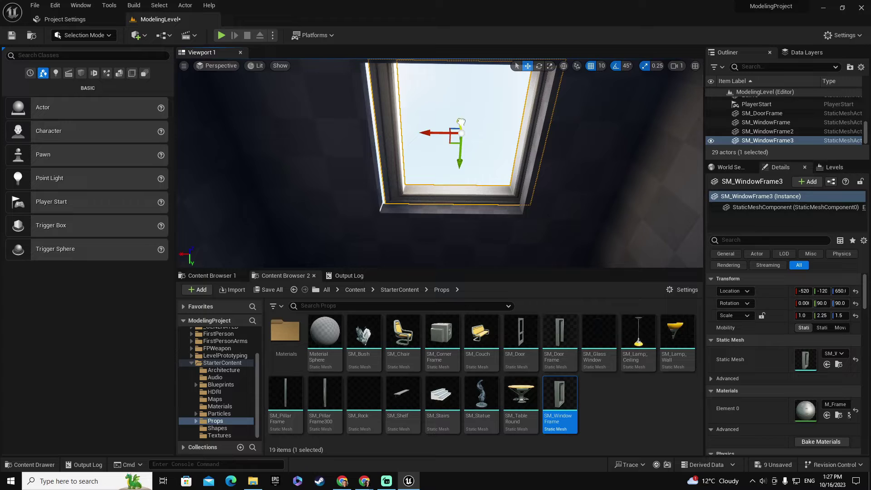
Seat the window frame in the skylight opening by moving it to X -510 and Z 620
{"action": "left_click_drag", "start_coordinate": [461, 121], "coordinate": [475, 142]}
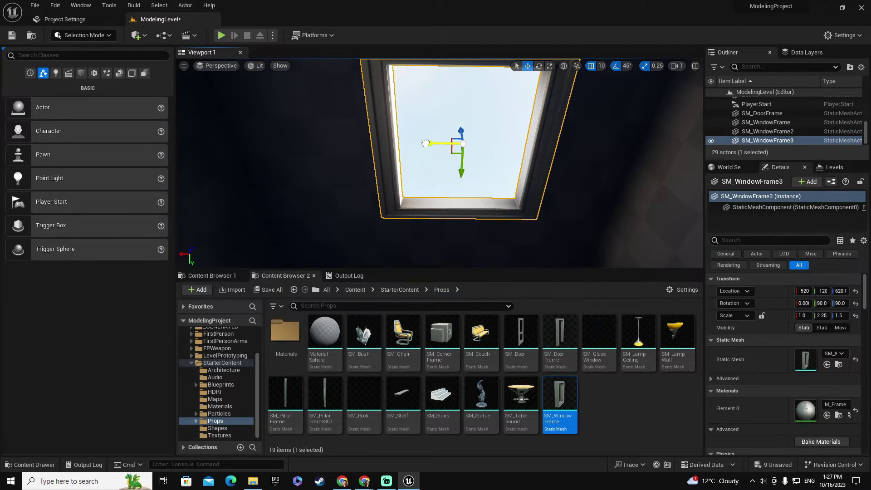
{"action": "left_click_drag", "start_coordinate": [425, 143], "coordinate": [419, 144]}
{"action": "scroll", "coordinate": [512, 152], "scroll_direction": "down", "scroll_amount": 8}
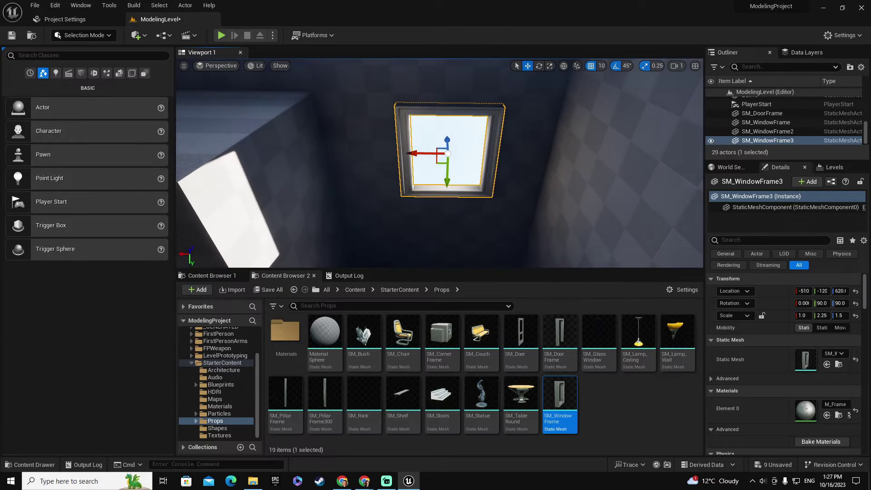
{"action": "key", "text": "w"}
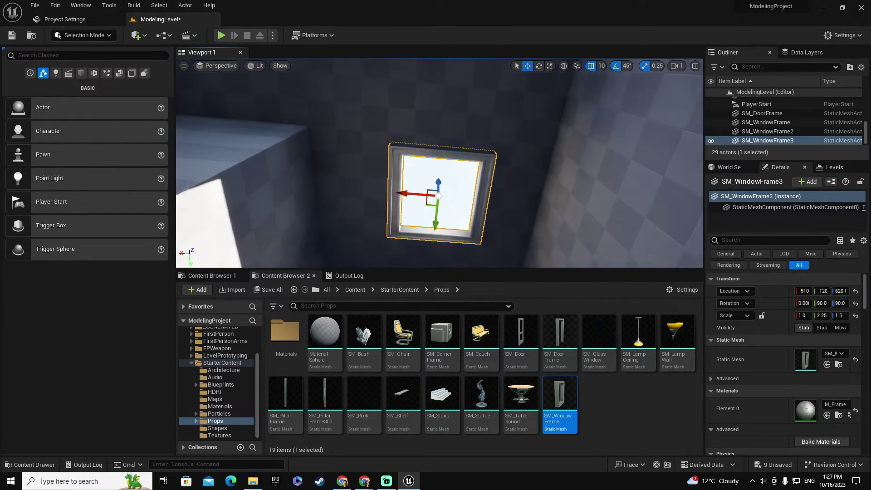
{"action": "key", "text": "w"}
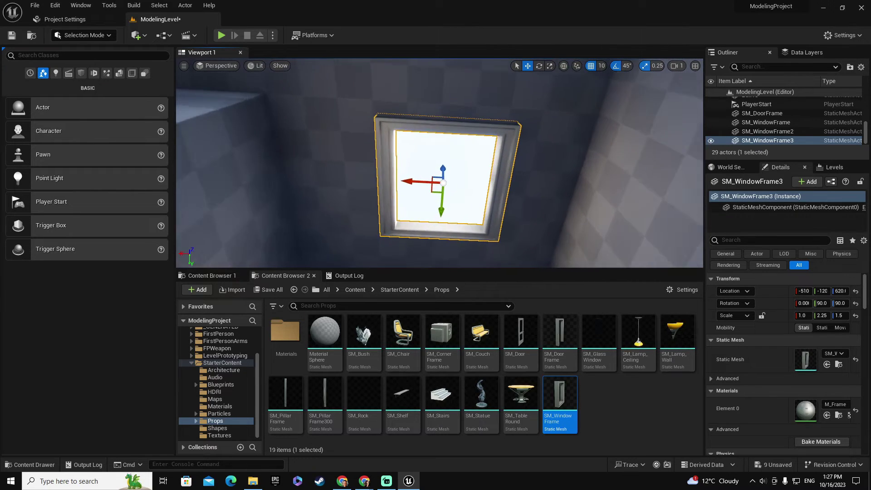
{"action": "key", "text": "s"}
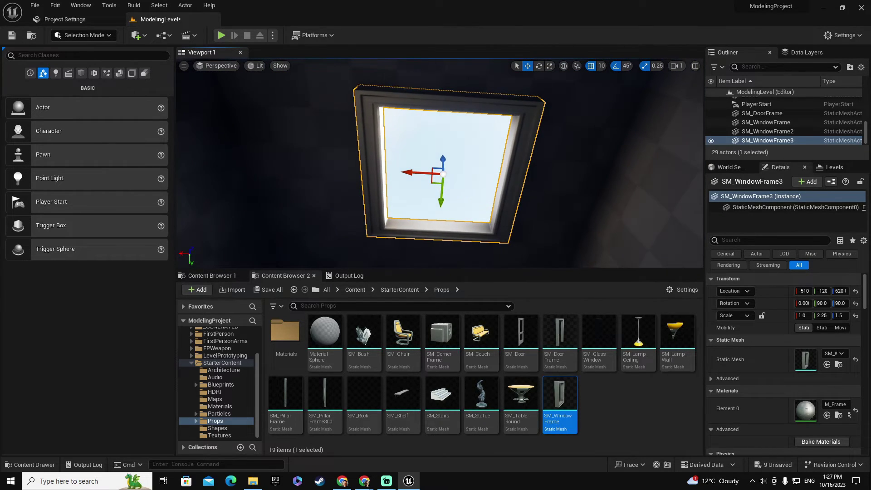